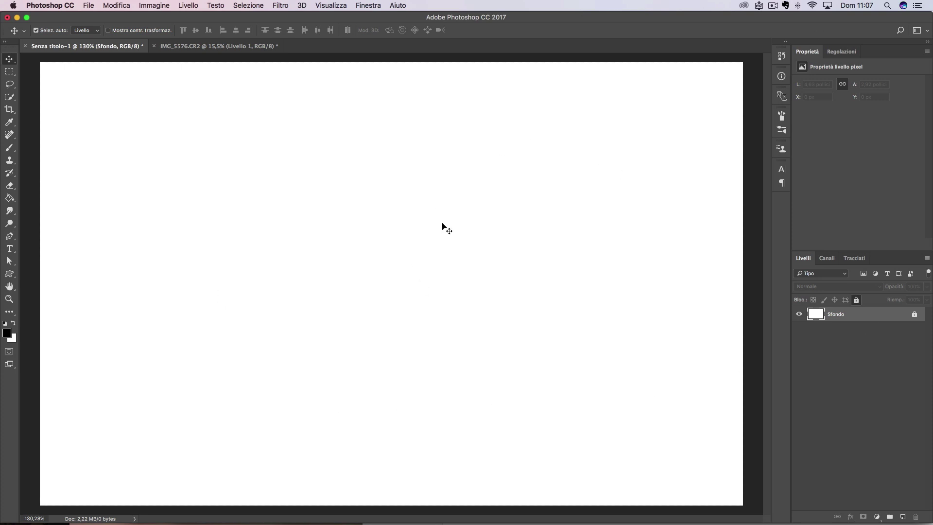
Activate the Brush tool, add an empty layer above the background, and set a 197 px, 0% hardness brush.
{"action": "left_click", "coordinate": [9, 149]}
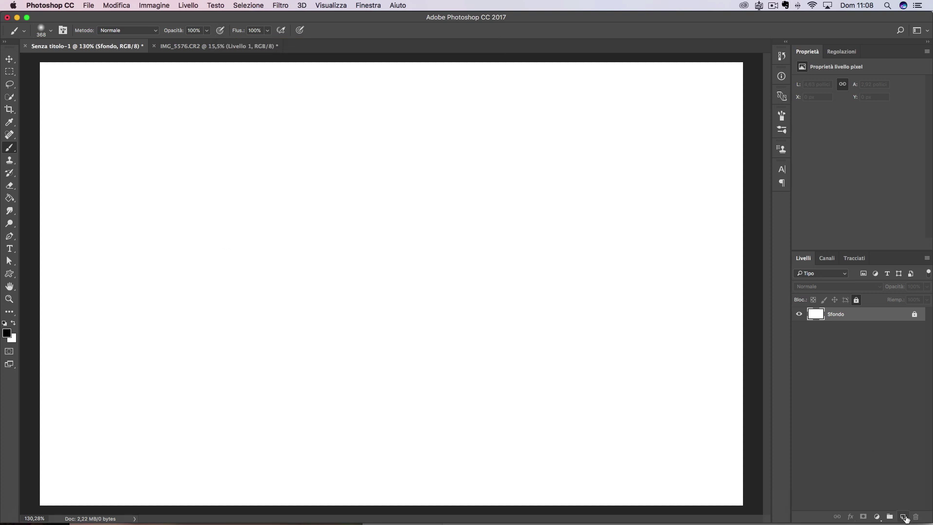
{"action": "left_click", "coordinate": [904, 517]}
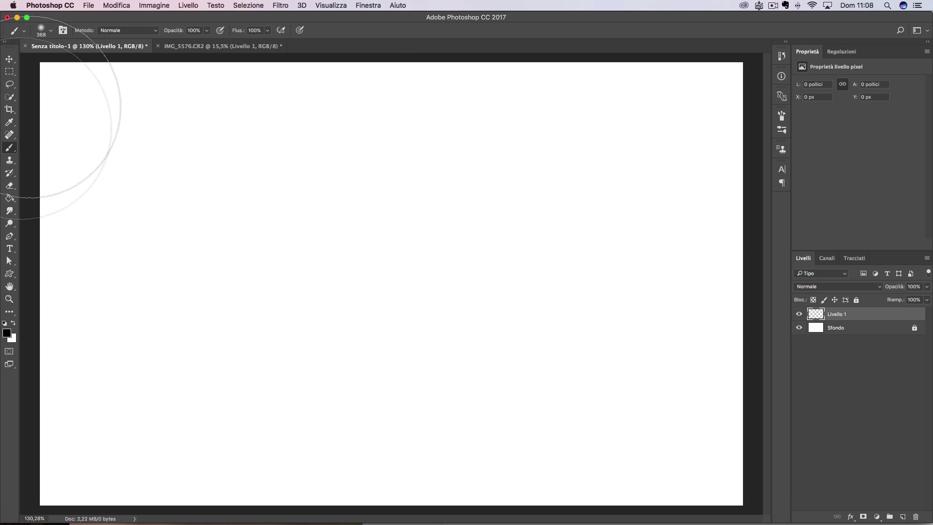
{"action": "left_click", "coordinate": [45, 35]}
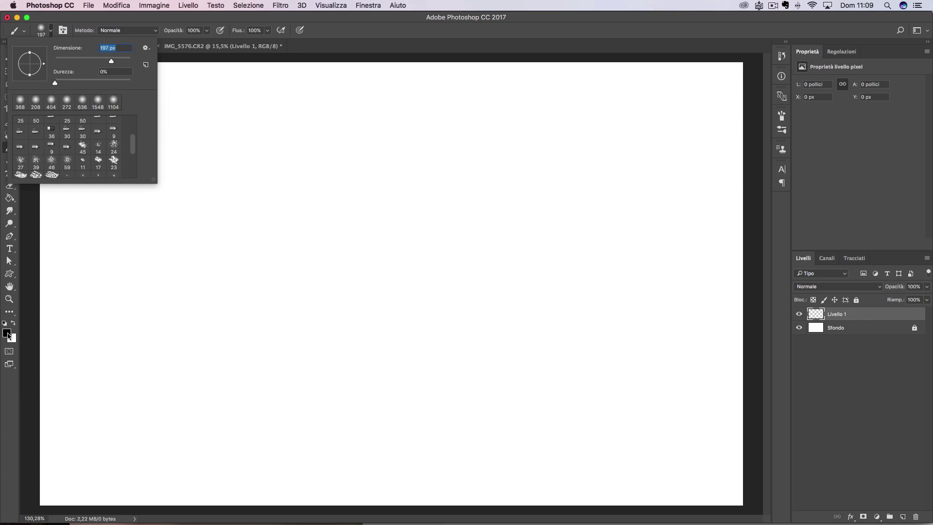
Choose black as the foreground colour and paint a soft vertical stroke down the canvas's left side.
{"action": "left_click", "coordinate": [7, 333]}
{"action": "left_click", "coordinate": [854, 278]}
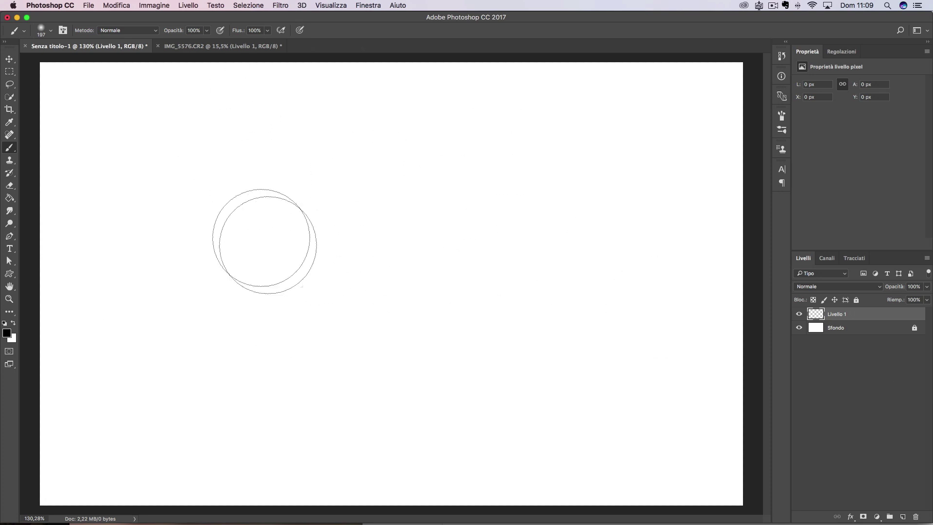
{"action": "left_click_drag", "start_coordinate": [292, 129], "coordinate": [240, 413]}
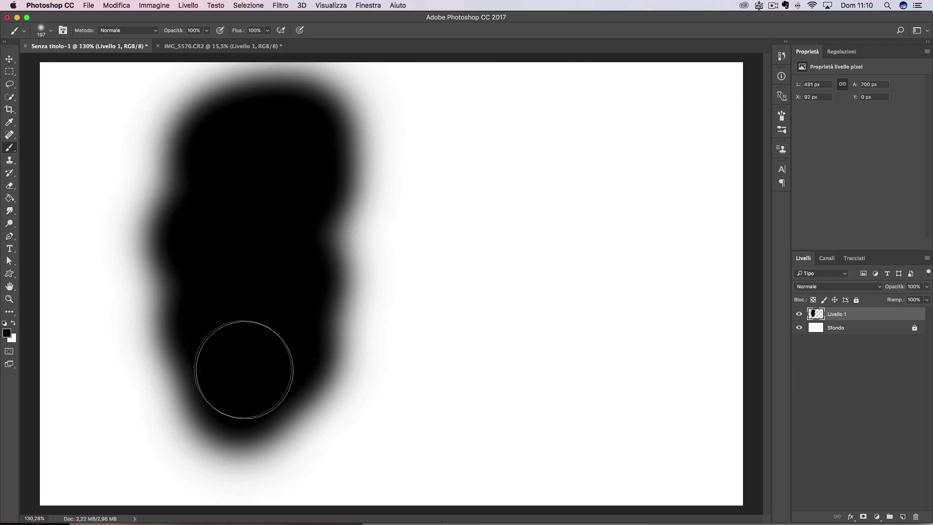
{"action": "left_click", "coordinate": [42, 31]}
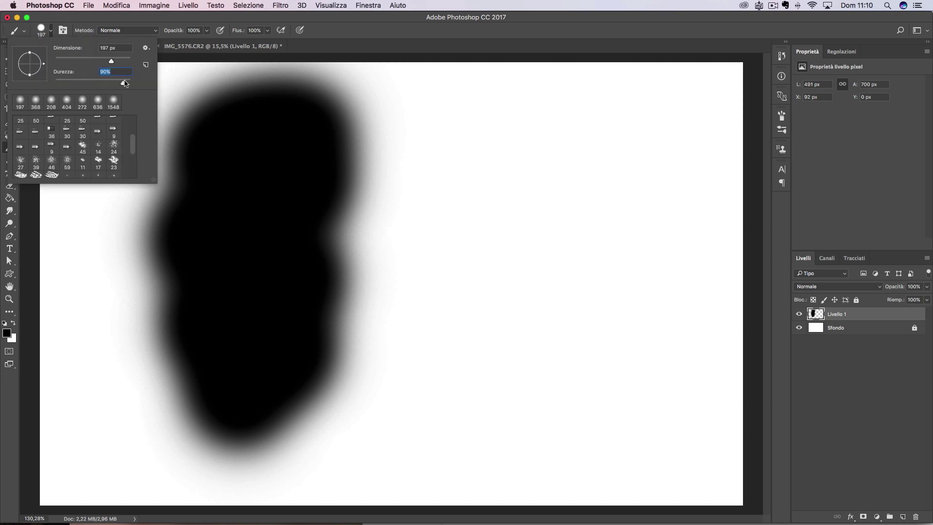
Paint a hard-edged black stroke at upper right, then delete the Livello 1 practice layer.
{"action": "left_click", "coordinate": [624, 136]}
{"action": "mouse_move", "coordinate": [561, 135]}
{"action": "left_mouse_down"}
{"action": "mouse_move", "coordinate": [624, 158]}
{"action": "mouse_move", "coordinate": [583, 295]}
{"action": "mouse_move", "coordinate": [554, 355]}
{"action": "left_mouse_up"}
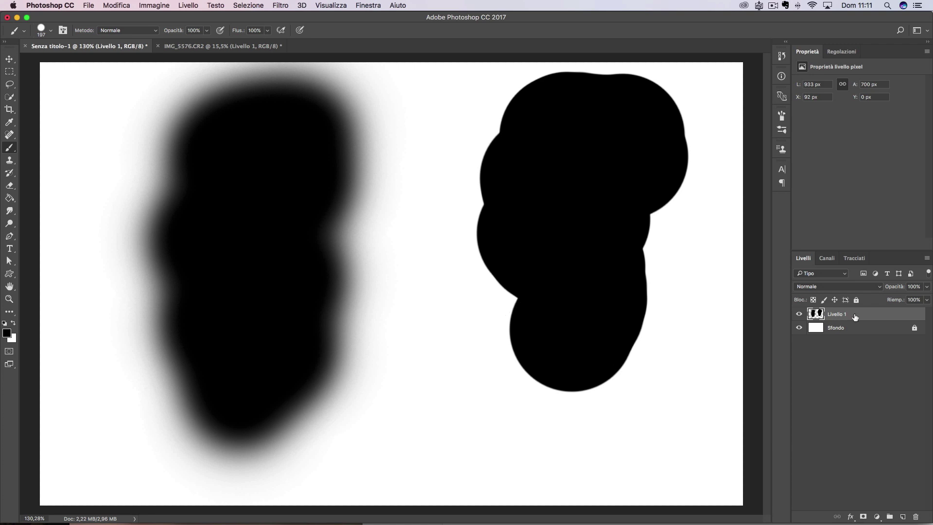
{"action": "key", "text": "BackSpace"}
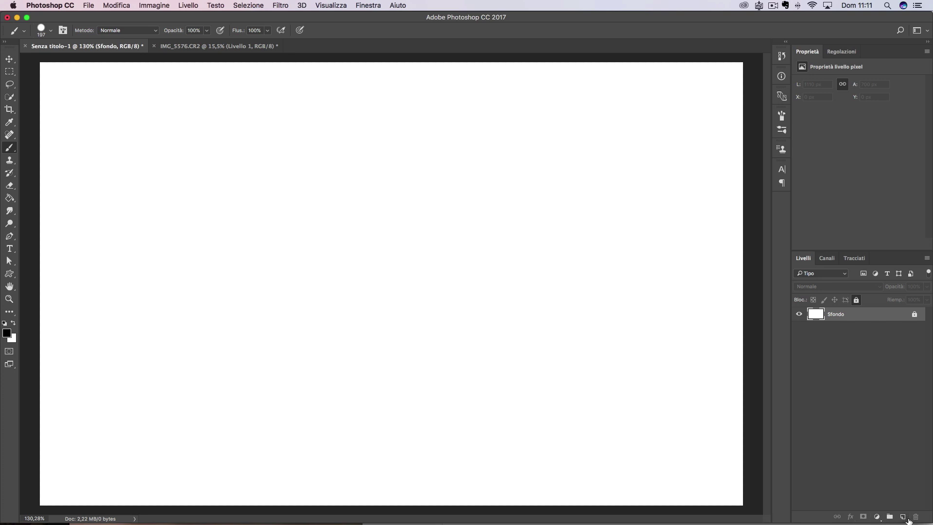
Add a new layer and set the brush to 50% opacity and 0% hardness.
{"action": "left_click", "coordinate": [904, 517]}
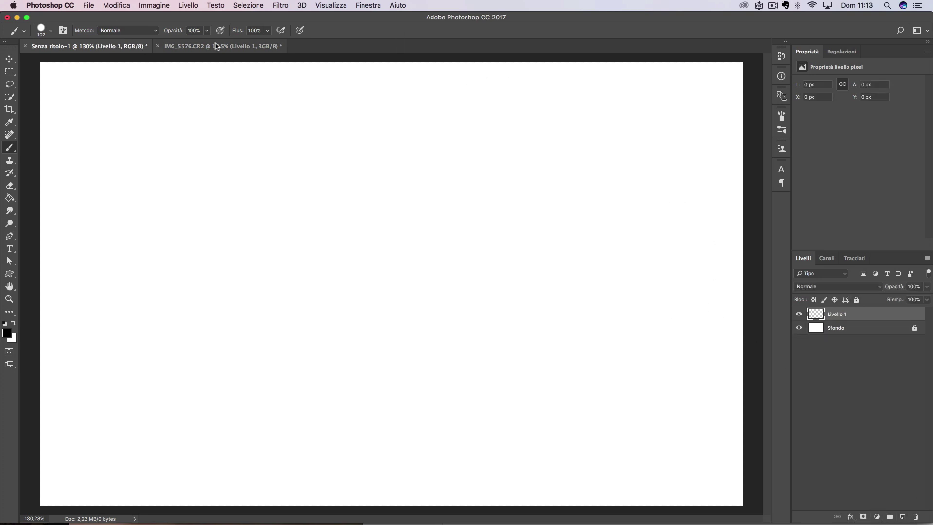
{"action": "left_click", "coordinate": [207, 30]}
{"action": "left_click_drag", "start_coordinate": [203, 43], "coordinate": [185, 51]}
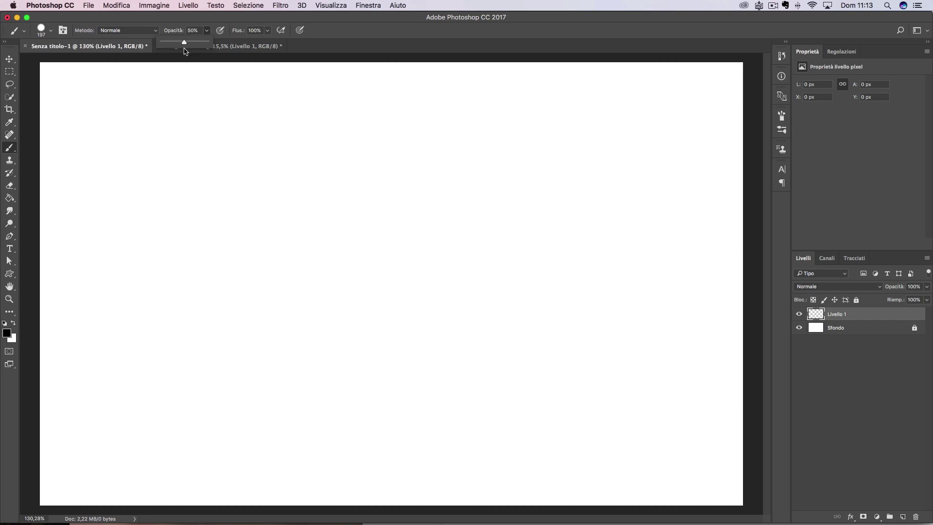
{"action": "left_click", "coordinate": [275, 125]}
{"action": "left_click", "coordinate": [51, 30]}
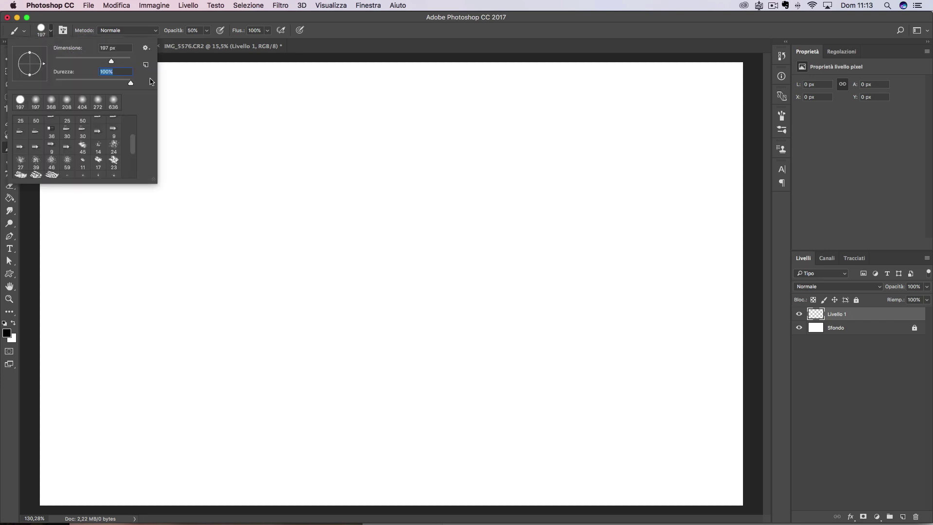
{"action": "left_click_drag", "start_coordinate": [131, 83], "coordinate": [55, 83]}
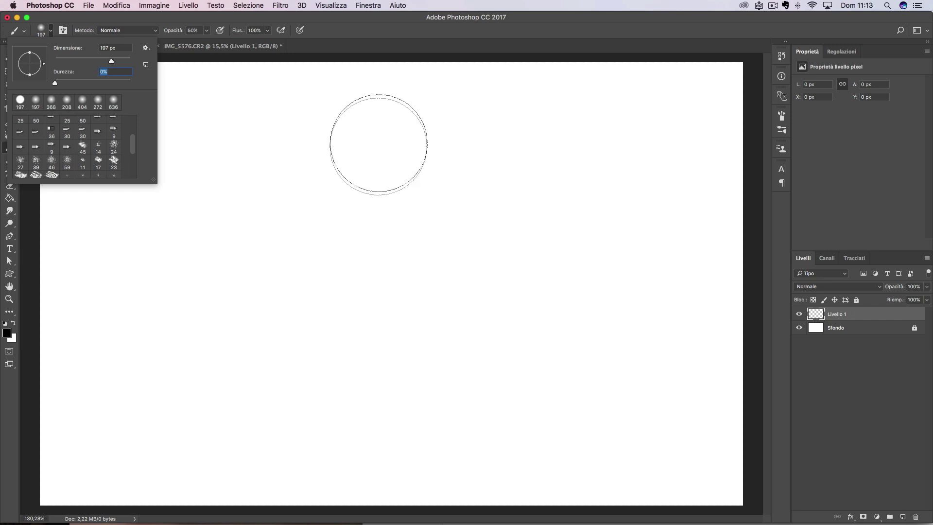
Paint a soft grey stroke down the left side and toggle the Sfondo layer to check transparency.
{"action": "mouse_move", "coordinate": [229, 148]}
{"action": "left_mouse_down"}
{"action": "mouse_move", "coordinate": [254, 162]}
{"action": "mouse_move", "coordinate": [252, 248]}
{"action": "mouse_move", "coordinate": [208, 479]}
{"action": "left_mouse_up"}
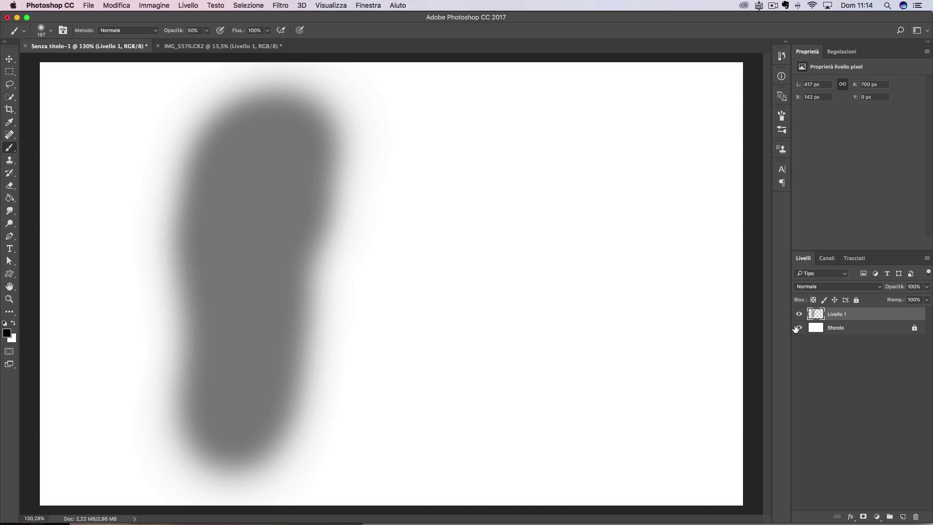
{"action": "left_click", "coordinate": [798, 328]}
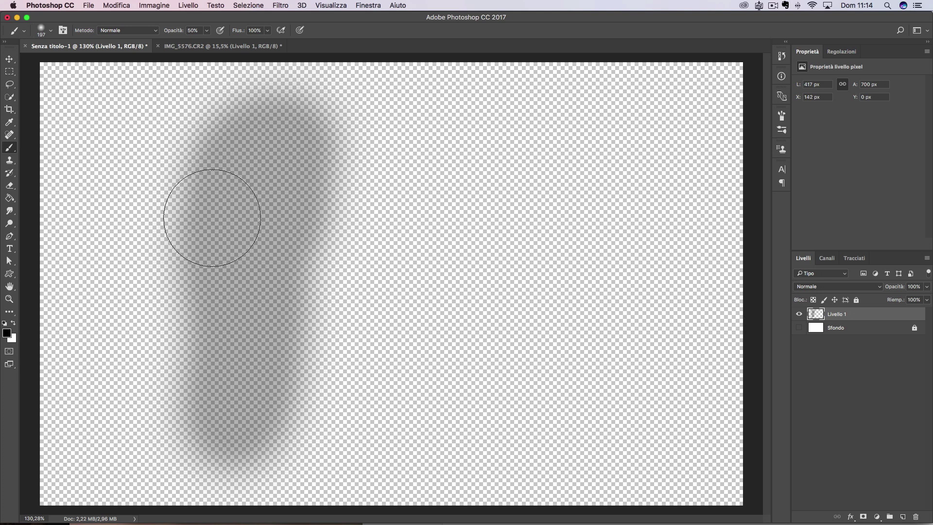
{"action": "left_click", "coordinate": [799, 327]}
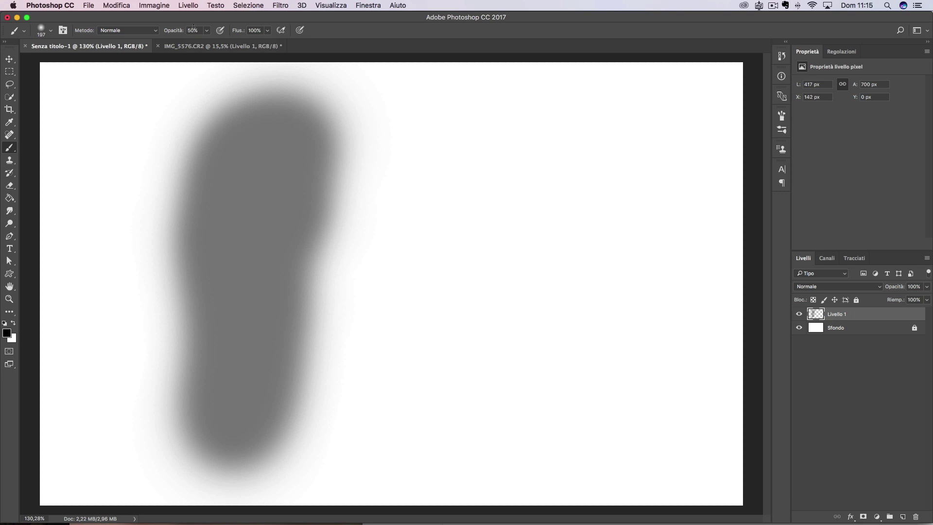
Enter 10 for brush opacity and undo the grey stroke via Modifica > Indietro.
{"action": "type", "text": "10"}
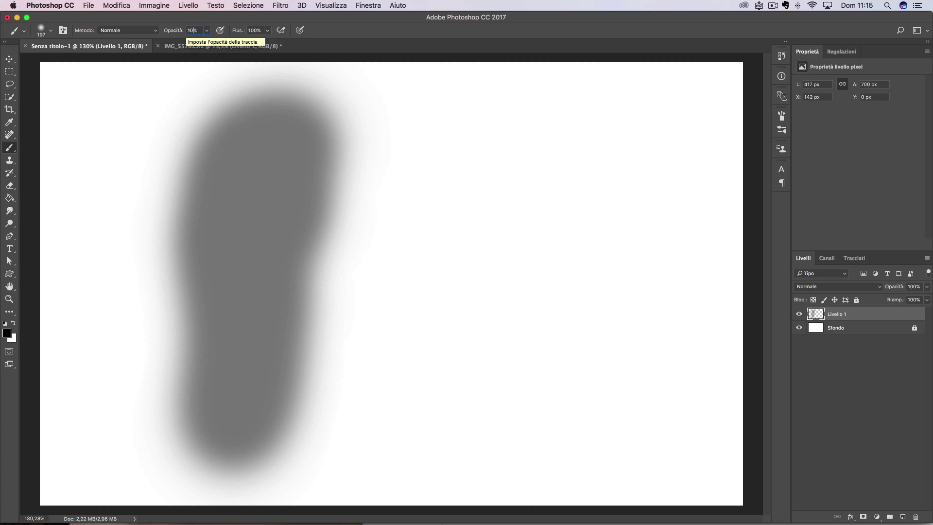
{"action": "left_click", "coordinate": [117, 5]}
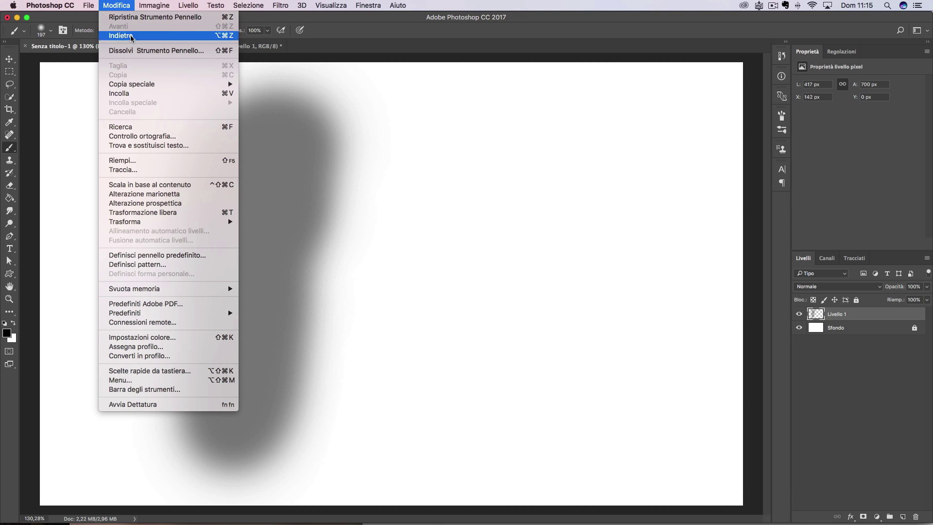
{"action": "left_click", "coordinate": [124, 34]}
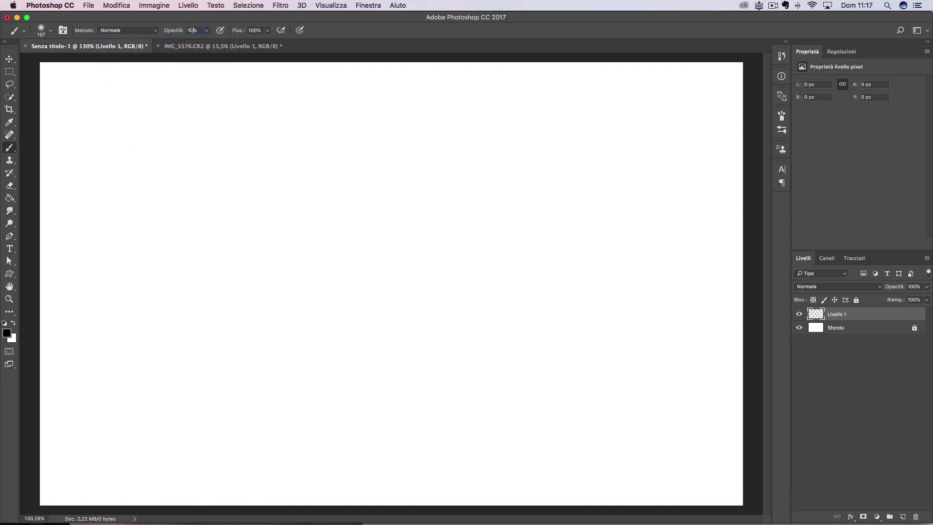
Set brush opacity to 20% and paint overlapping soft strokes into a light-grey patch at left.
{"action": "type", "text": "20"}
{"action": "mouse_move", "coordinate": [359, 127]}
{"action": "left_mouse_down"}
{"action": "mouse_move", "coordinate": [177, 211]}
{"action": "mouse_move", "coordinate": [366, 200]}
{"action": "mouse_move", "coordinate": [121, 304]}
{"action": "mouse_move", "coordinate": [298, 281]}
{"action": "mouse_move", "coordinate": [280, 317]}
{"action": "mouse_move", "coordinate": [352, 312]}
{"action": "mouse_move", "coordinate": [265, 340]}
{"action": "mouse_move", "coordinate": [212, 329]}
{"action": "mouse_move", "coordinate": [316, 323]}
{"action": "mouse_move", "coordinate": [265, 284]}
{"action": "left_mouse_up"}
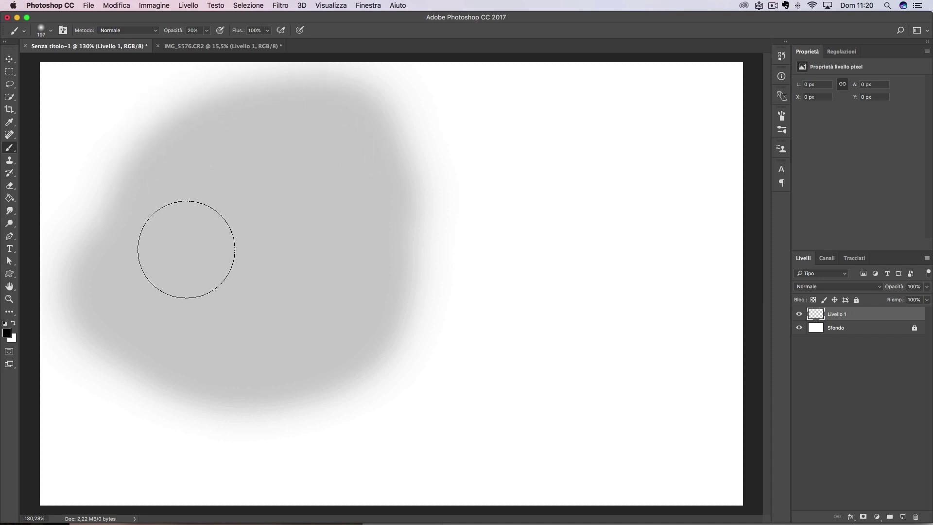
{"action": "left_click_drag", "start_coordinate": [186, 246], "coordinate": [410, 311]}
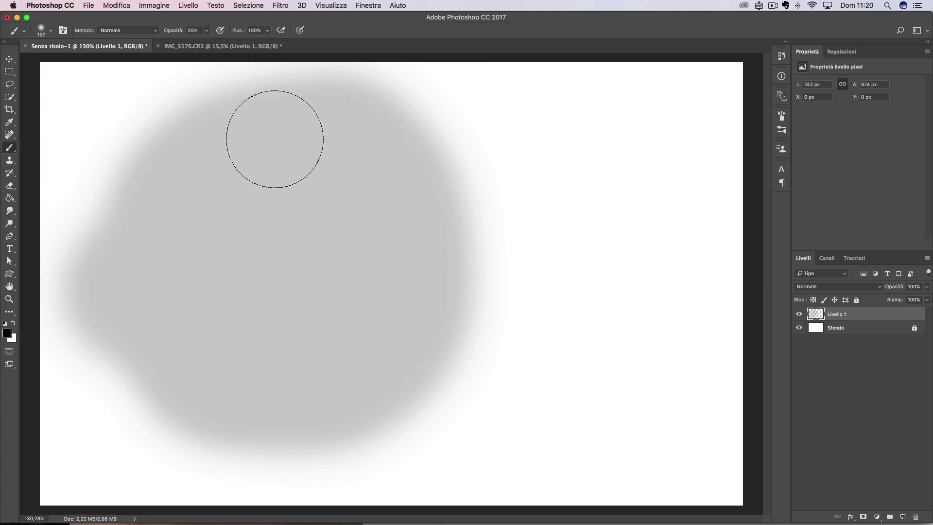
{"action": "mouse_move", "coordinate": [284, 140]}
{"action": "left_mouse_down"}
{"action": "mouse_move", "coordinate": [241, 146]}
{"action": "mouse_move", "coordinate": [191, 194]}
{"action": "mouse_move", "coordinate": [177, 298]}
{"action": "left_mouse_up"}
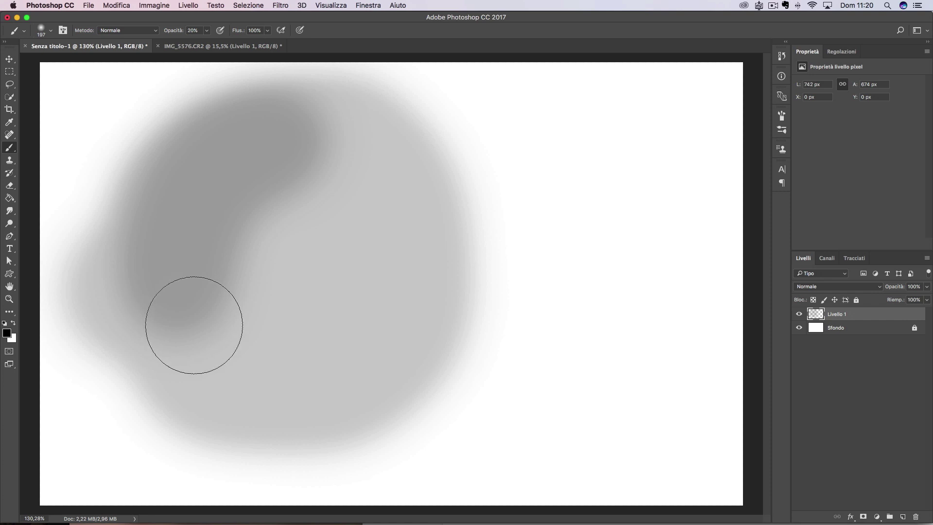
Shrink the brush and build up dark soft bands on the patch's left and right, zooming to inspect.
{"action": "right_click", "coordinate": [260, 365]}
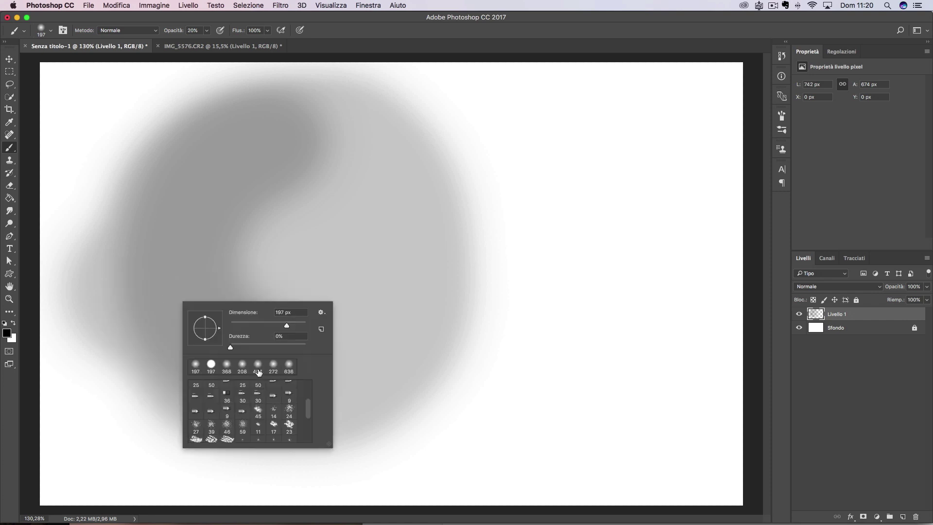
{"action": "key", "text": "Escape"}
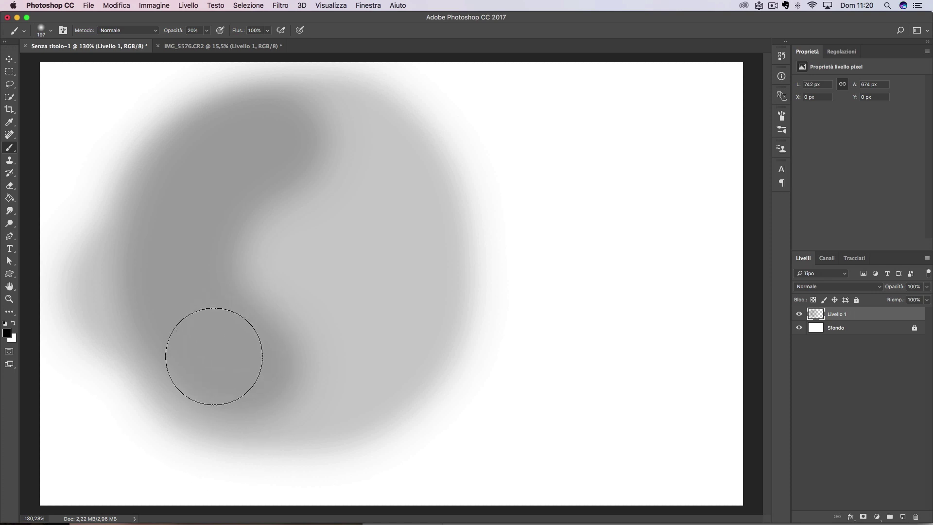
{"action": "key", "text": "bracketleft"}
{"action": "key", "text": "bracketleft"}
{"action": "key", "text": "bracketleft"}
{"action": "mouse_move", "coordinate": [249, 141]}
{"action": "left_mouse_down"}
{"action": "mouse_move", "coordinate": [202, 364]}
{"action": "mouse_move", "coordinate": [214, 403]}
{"action": "left_mouse_up"}
{"action": "mouse_move", "coordinate": [203, 256]}
{"action": "left_mouse_down"}
{"action": "mouse_move", "coordinate": [188, 245]}
{"action": "mouse_move", "coordinate": [190, 294]}
{"action": "mouse_move", "coordinate": [194, 281]}
{"action": "left_mouse_up"}
{"action": "mouse_move", "coordinate": [379, 136]}
{"action": "left_mouse_down"}
{"action": "mouse_move", "coordinate": [391, 316]}
{"action": "mouse_move", "coordinate": [379, 231]}
{"action": "mouse_move", "coordinate": [384, 260]}
{"action": "left_mouse_up"}
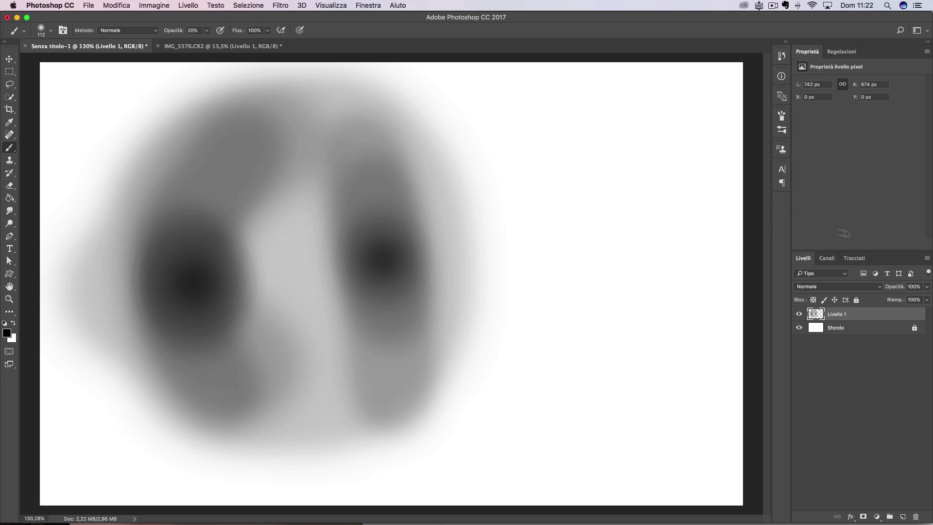
{"action": "scroll", "coordinate": [161, 286], "scroll_direction": "up", "scroll_amount": 2}
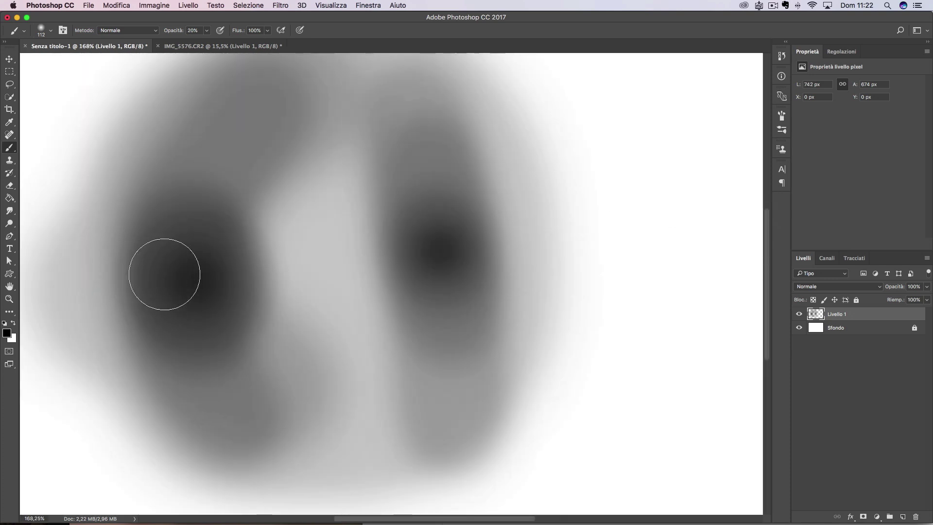
{"action": "scroll", "coordinate": [164, 274], "scroll_direction": "up", "scroll_amount": 5}
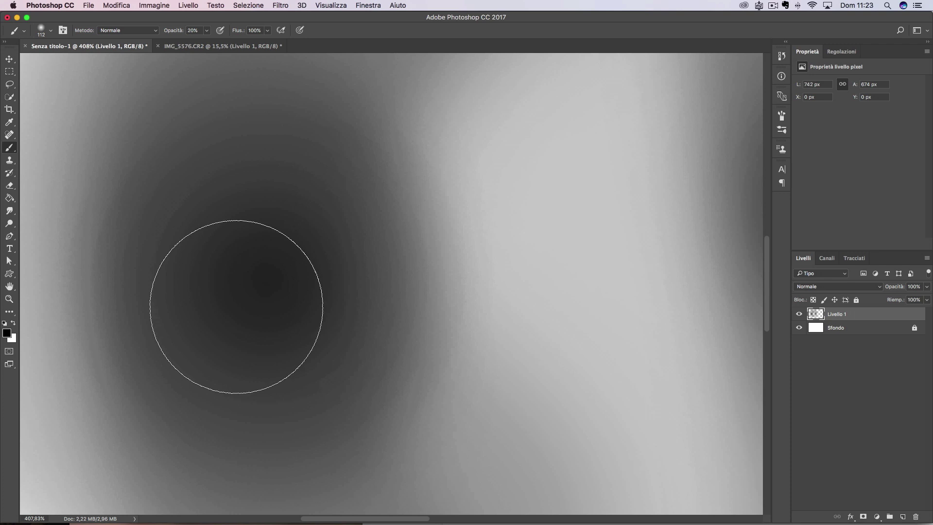
{"action": "scroll", "coordinate": [236, 307], "scroll_direction": "down", "scroll_amount": 3}
{"action": "scroll", "coordinate": [209, 309], "scroll_direction": "down", "scroll_amount": 3}
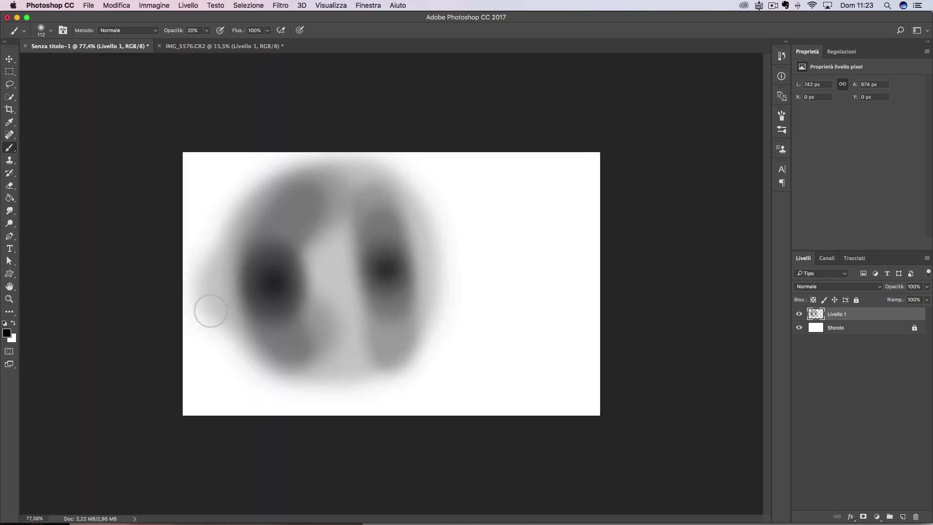
{"action": "scroll", "coordinate": [211, 311], "scroll_direction": "up", "scroll_amount": 2}
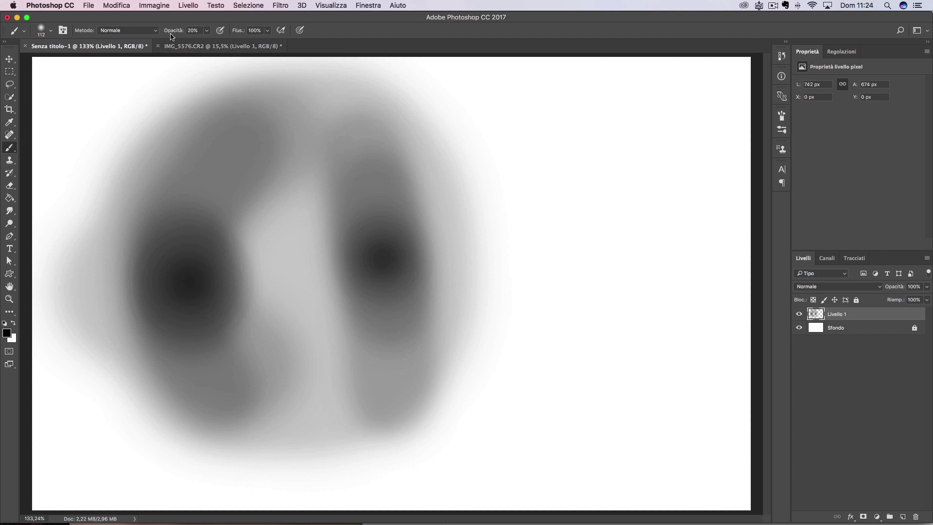
Set brush opacity to 100% and flow to 20%, delete the practice layer, and add a new layer.
{"action": "left_click_drag", "start_coordinate": [180, 33], "coordinate": [197, 32]}
{"action": "left_click", "coordinate": [255, 30]}
{"action": "type", "text": "20"}
{"action": "key", "text": "Return"}
{"action": "key", "text": "ctrl+z"}
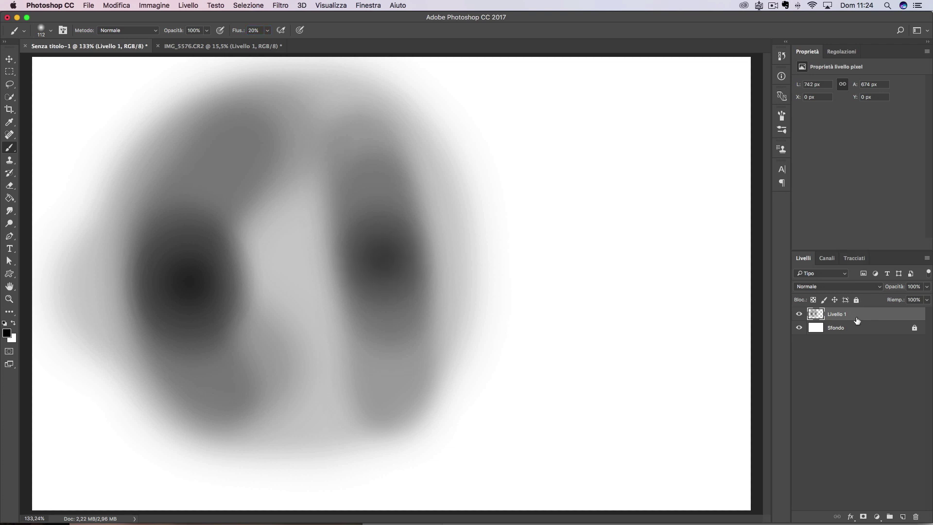
{"action": "key", "text": "Delete"}
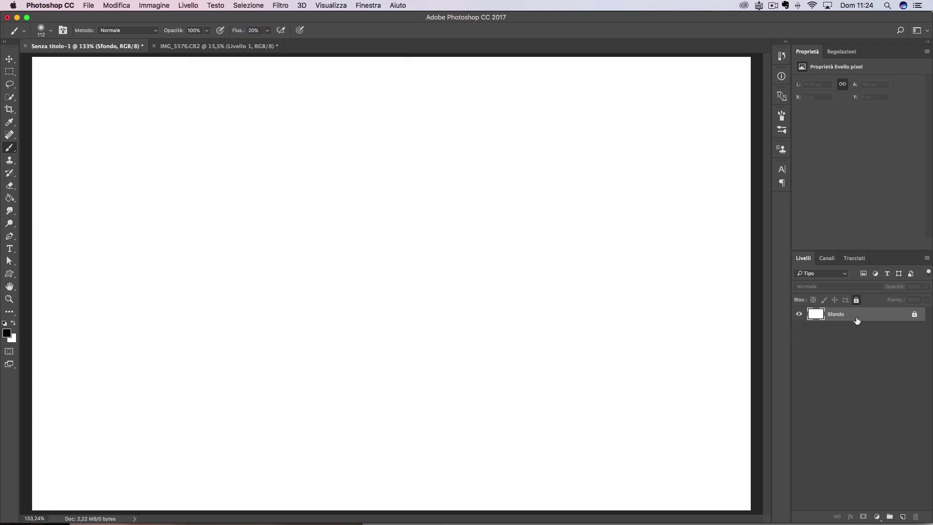
{"action": "key", "text": "ctrl+shift+alt+n"}
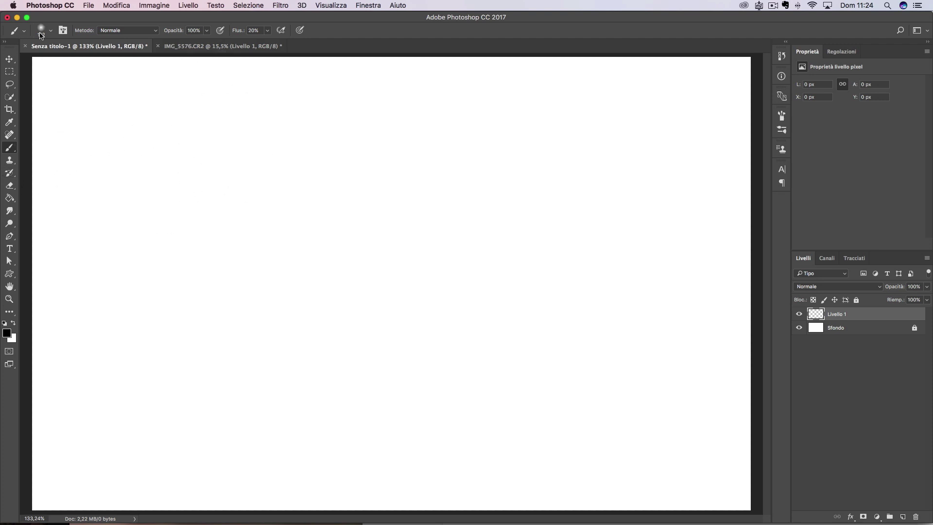
Paint overlapping soft dark strokes curving across the top and right of the new layer.
{"action": "left_click", "coordinate": [41, 32]}
{"action": "mouse_move", "coordinate": [610, 95]}
{"action": "left_mouse_down"}
{"action": "mouse_move", "coordinate": [383, 126]}
{"action": "mouse_move", "coordinate": [254, 164]}
{"action": "mouse_move", "coordinate": [346, 253]}
{"action": "mouse_move", "coordinate": [512, 250]}
{"action": "mouse_move", "coordinate": [450, 462]}
{"action": "mouse_move", "coordinate": [340, 471]}
{"action": "mouse_move", "coordinate": [323, 392]}
{"action": "mouse_move", "coordinate": [590, 438]}
{"action": "mouse_move", "coordinate": [618, 426]}
{"action": "left_mouse_up"}
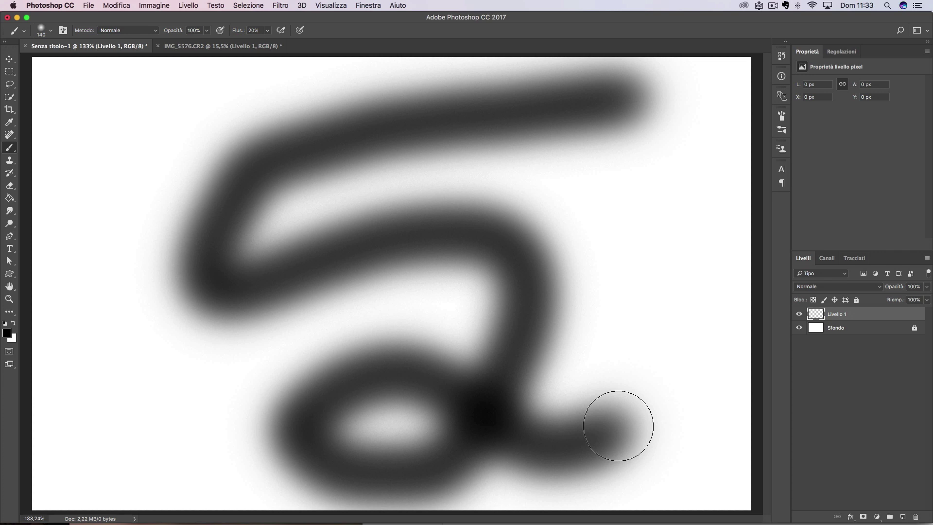
{"action": "left_click_drag", "start_coordinate": [618, 426], "coordinate": [635, 234]}
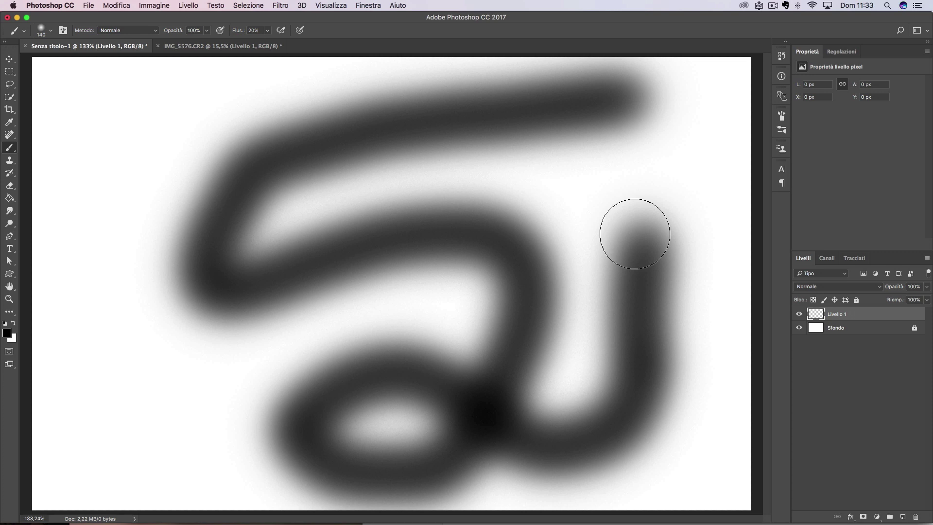
{"action": "left_click_drag", "start_coordinate": [635, 233], "coordinate": [550, 176]}
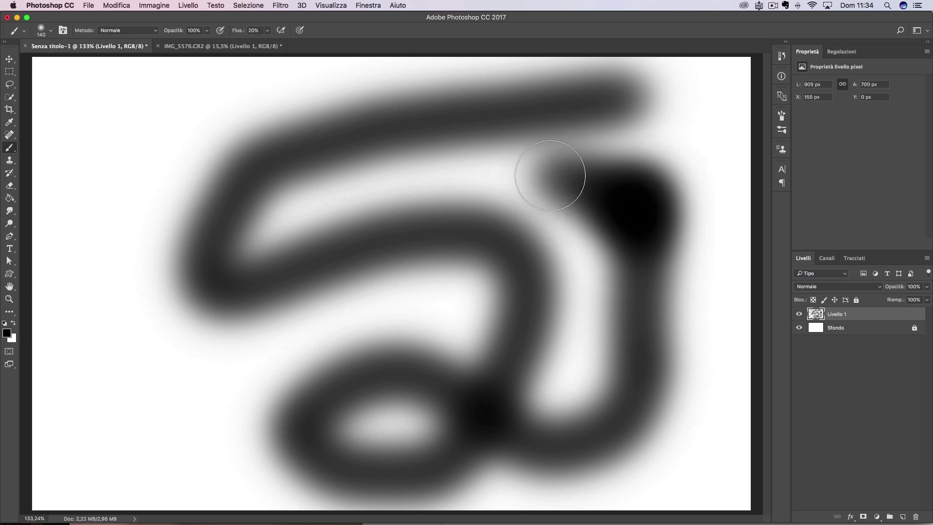
{"action": "mouse_move", "coordinate": [550, 175]}
{"action": "left_mouse_down"}
{"action": "mouse_move", "coordinate": [479, 167]}
{"action": "mouse_move", "coordinate": [437, 177]}
{"action": "mouse_move", "coordinate": [328, 144]}
{"action": "mouse_move", "coordinate": [170, 173]}
{"action": "mouse_move", "coordinate": [156, 267]}
{"action": "mouse_move", "coordinate": [260, 281]}
{"action": "mouse_move", "coordinate": [403, 156]}
{"action": "left_mouse_up"}
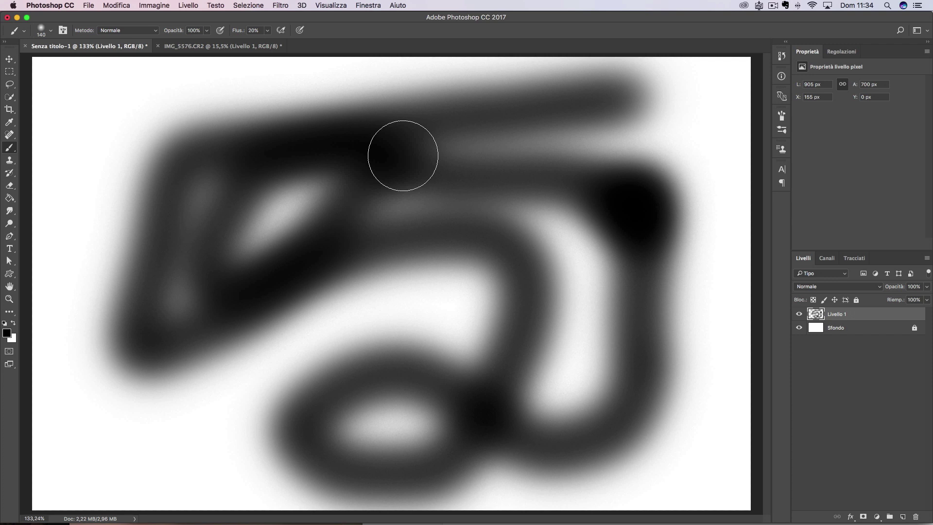
{"action": "mouse_move", "coordinate": [403, 155]}
{"action": "left_mouse_down"}
{"action": "mouse_move", "coordinate": [531, 37]}
{"action": "mouse_move", "coordinate": [588, 104]}
{"action": "mouse_move", "coordinate": [441, 285]}
{"action": "mouse_move", "coordinate": [409, 304]}
{"action": "mouse_move", "coordinate": [408, 359]}
{"action": "mouse_move", "coordinate": [663, 316]}
{"action": "mouse_move", "coordinate": [681, 402]}
{"action": "mouse_move", "coordinate": [572, 391]}
{"action": "mouse_move", "coordinate": [460, 335]}
{"action": "mouse_move", "coordinate": [479, 294]}
{"action": "mouse_move", "coordinate": [569, 258]}
{"action": "mouse_move", "coordinate": [658, 243]}
{"action": "mouse_move", "coordinate": [699, 143]}
{"action": "left_mouse_up"}
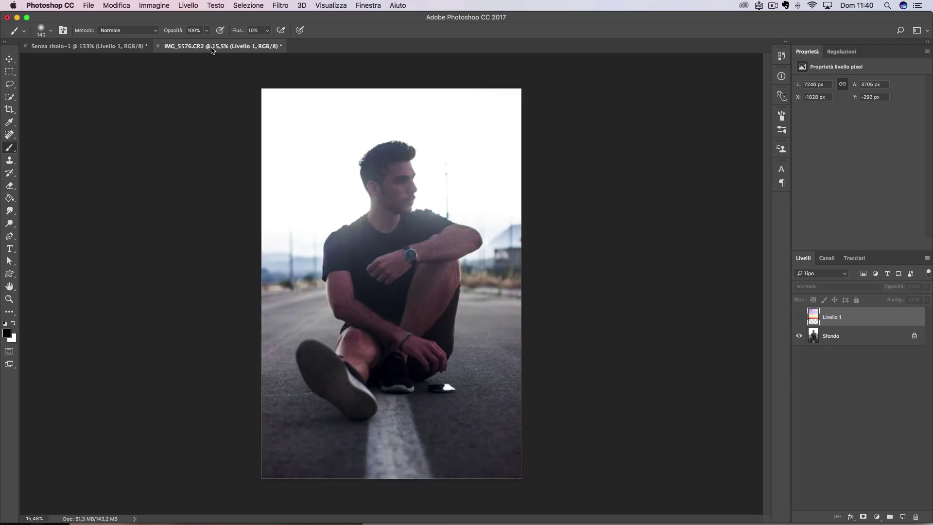
Zoom in on the portrait, then select and show the Livello 1 sunset sky layer.
{"action": "key", "text": "ctrl+plus"}
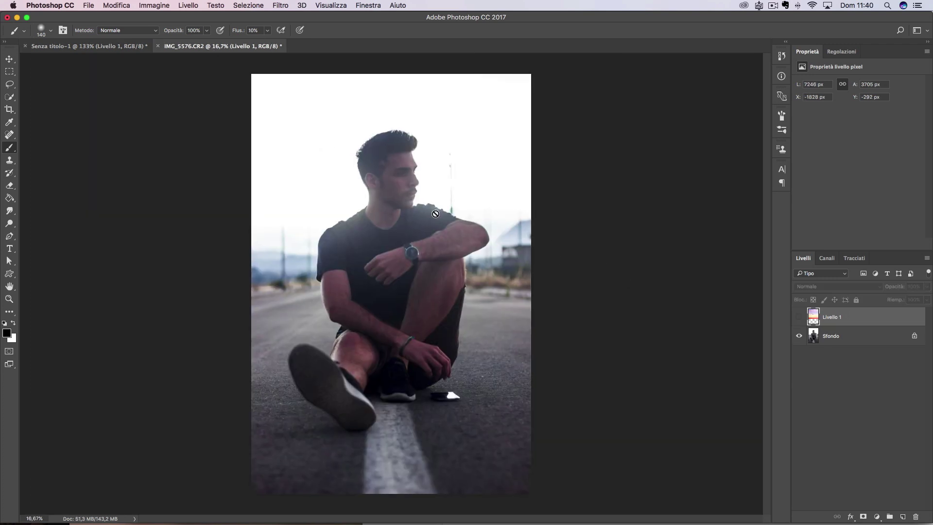
{"action": "scroll", "coordinate": [434, 214], "scroll_direction": "up", "scroll_amount": 1}
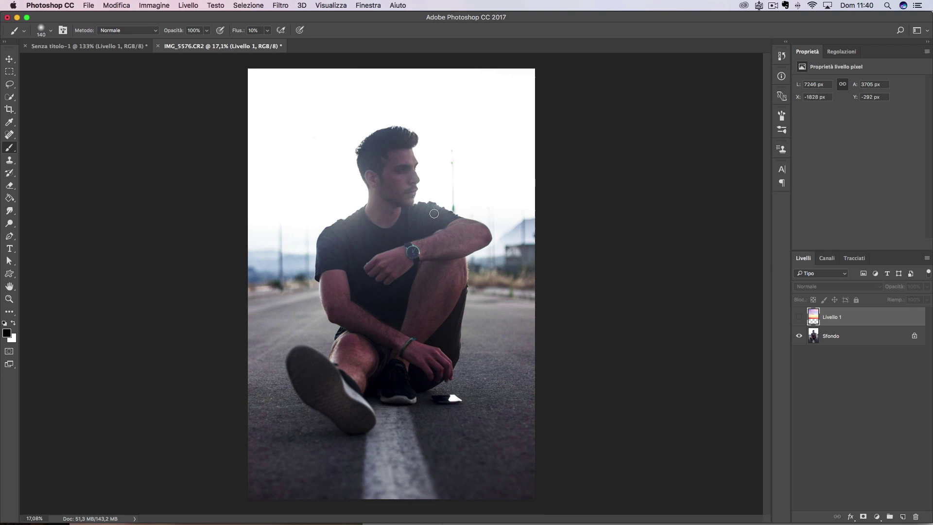
{"action": "scroll", "coordinate": [435, 214], "scroll_direction": "up", "scroll_amount": 1}
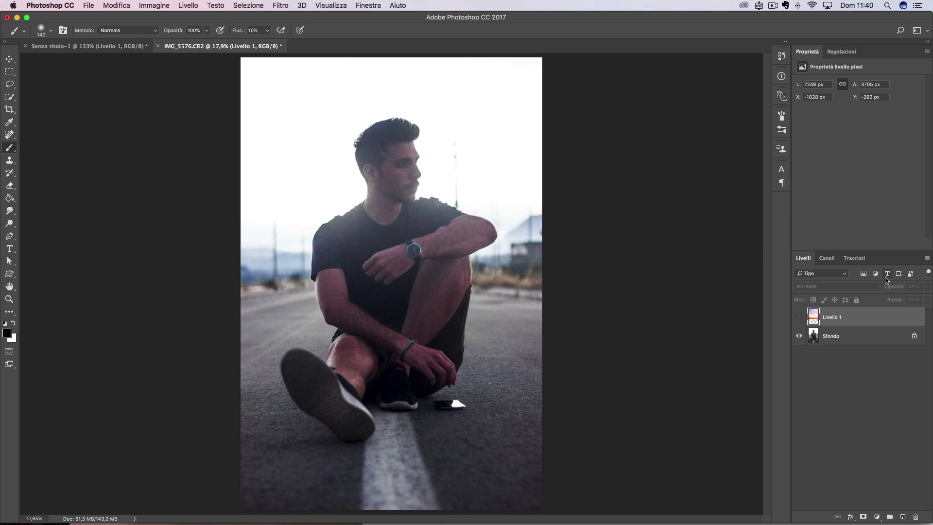
{"action": "left_click", "coordinate": [827, 337]}
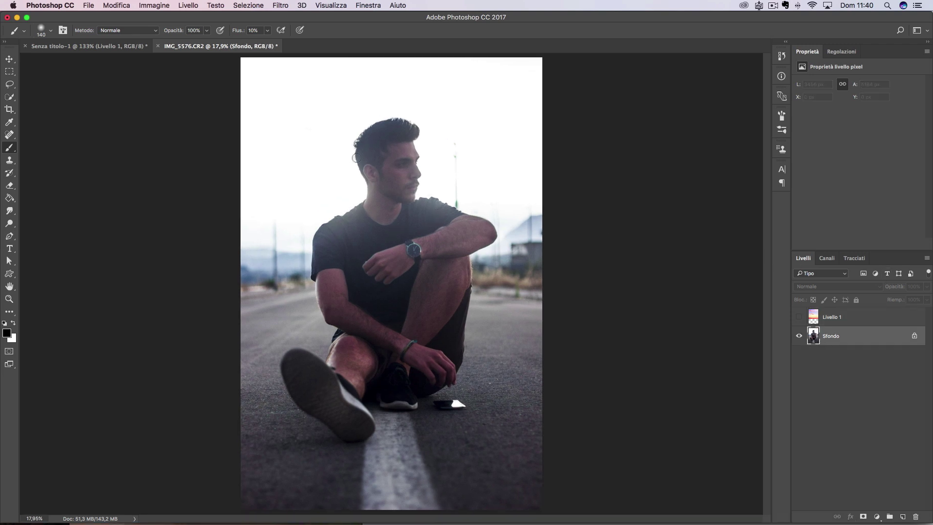
{"action": "left_click", "coordinate": [843, 318]}
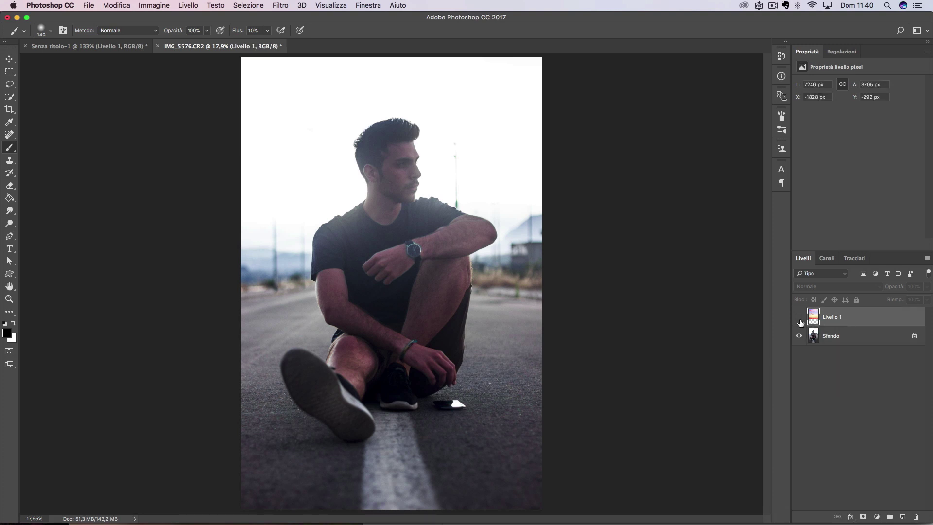
{"action": "left_click", "coordinate": [799, 318]}
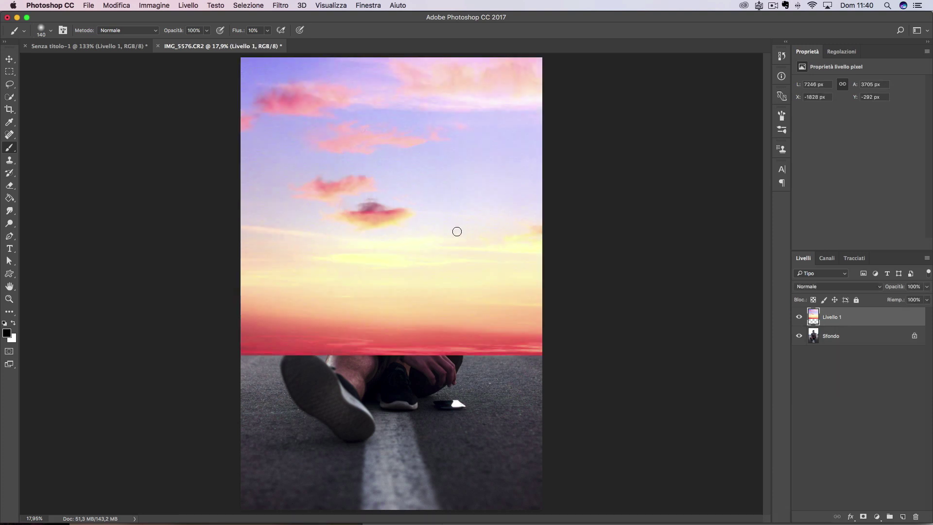
Toggle the sky layer off and on to compare, then add a layer mask to it.
{"action": "key", "text": "ctrl+comma"}
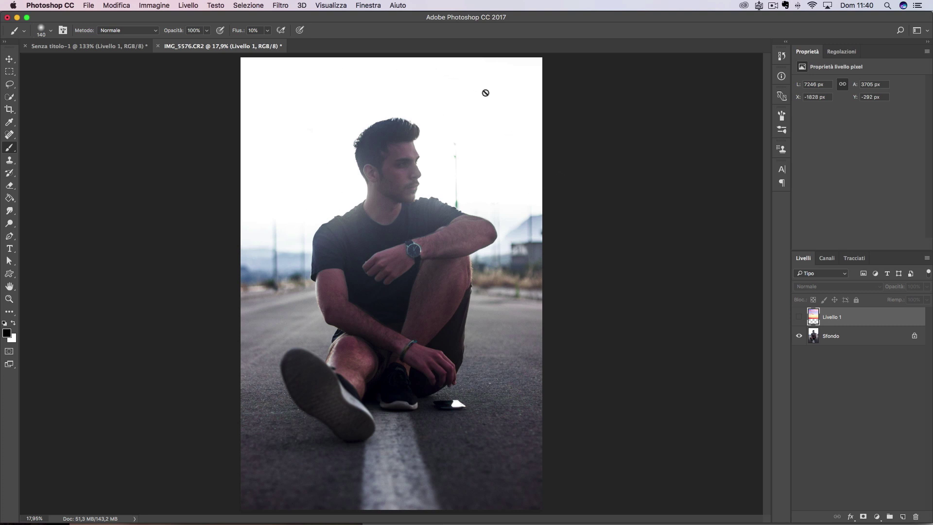
{"action": "key", "text": "ctrl+comma"}
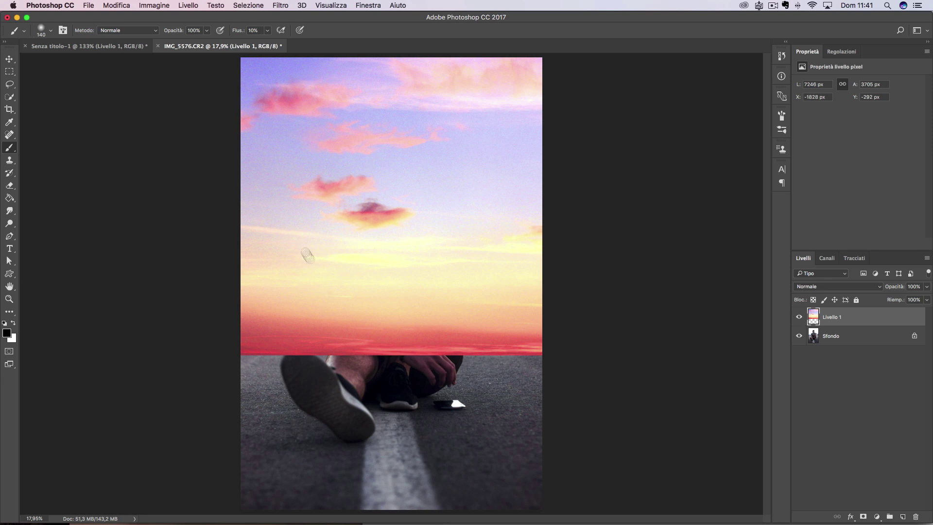
{"action": "left_click", "coordinate": [798, 318]}
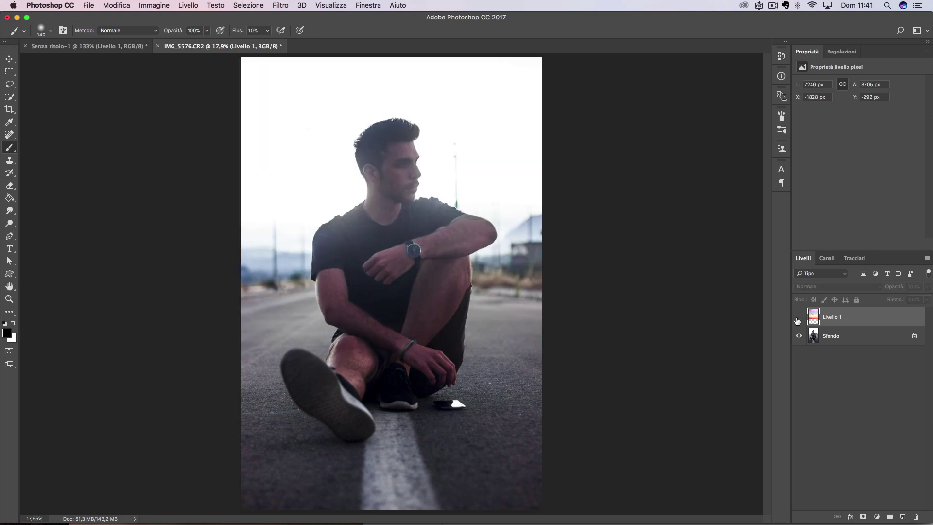
{"action": "left_click", "coordinate": [798, 318]}
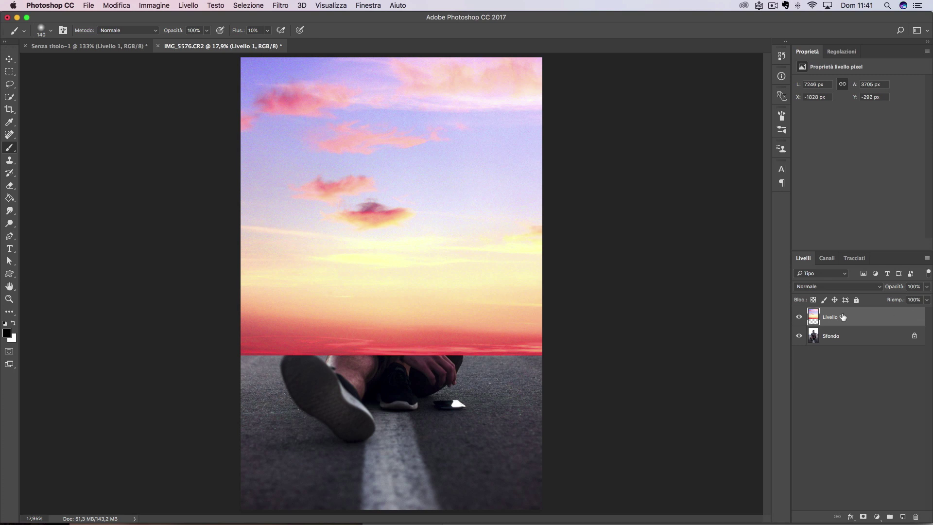
{"action": "left_click", "coordinate": [863, 517]}
Invert the sky layer's mask to black and set brush flow 100%, opacity 10%.
{"action": "left_click", "coordinate": [869, 197]}
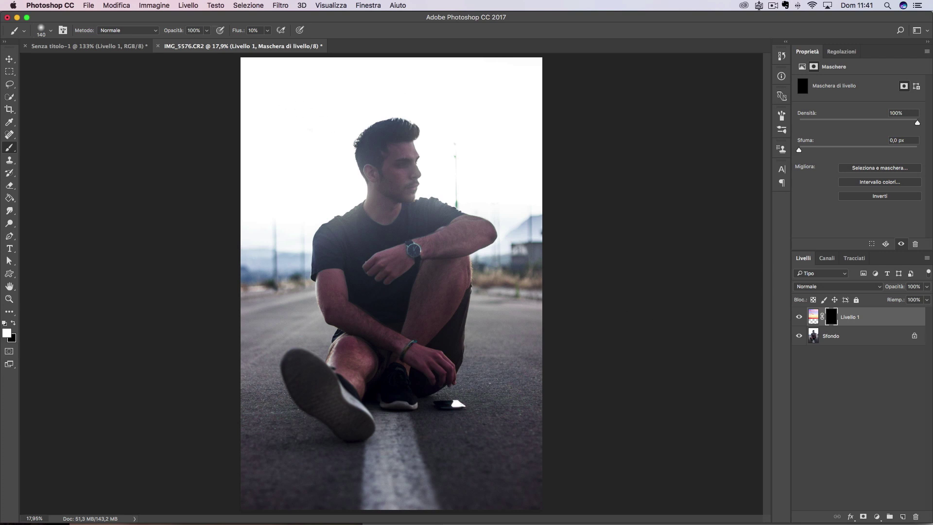
{"action": "left_click", "coordinate": [254, 30]}
{"action": "type", "text": "100"}
{"action": "left_click", "coordinate": [194, 30]}
{"action": "type", "text": "10"}
Enlarge the brush and paint faint white strokes across the top to reveal pink sky.
{"action": "mouse_move", "coordinate": [329, 146]}
{"action": "left_mouse_down"}
{"action": "mouse_move", "coordinate": [415, 145]}
{"action": "mouse_move", "coordinate": [358, 160]}
{"action": "left_mouse_up"}
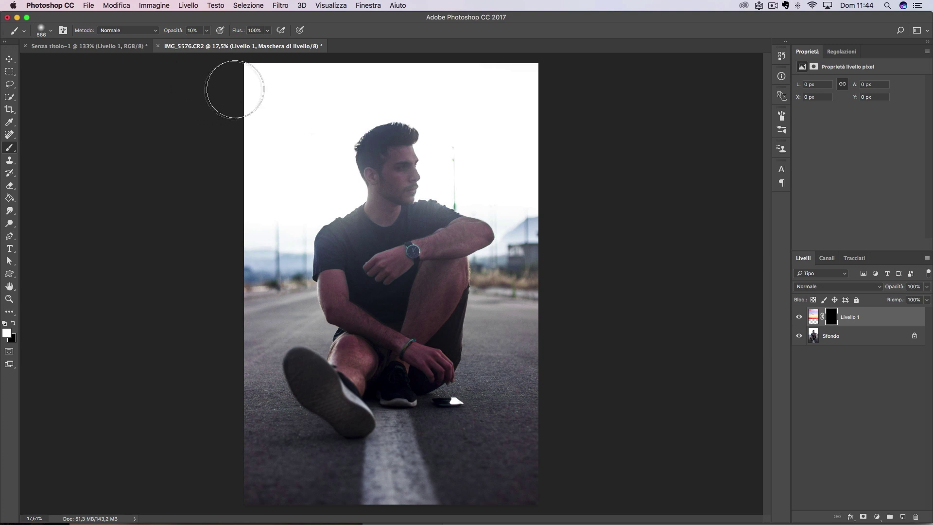
{"action": "mouse_move", "coordinate": [245, 85]}
{"action": "left_mouse_down"}
{"action": "mouse_move", "coordinate": [452, 97]}
{"action": "mouse_move", "coordinate": [242, 92]}
{"action": "mouse_move", "coordinate": [683, 87]}
{"action": "mouse_move", "coordinate": [298, 87]}
{"action": "mouse_move", "coordinate": [508, 109]}
{"action": "left_mouse_up"}
{"action": "mouse_move", "coordinate": [239, 104]}
{"action": "left_mouse_down"}
{"action": "mouse_move", "coordinate": [723, 90]}
{"action": "mouse_move", "coordinate": [403, 97]}
{"action": "left_mouse_up"}
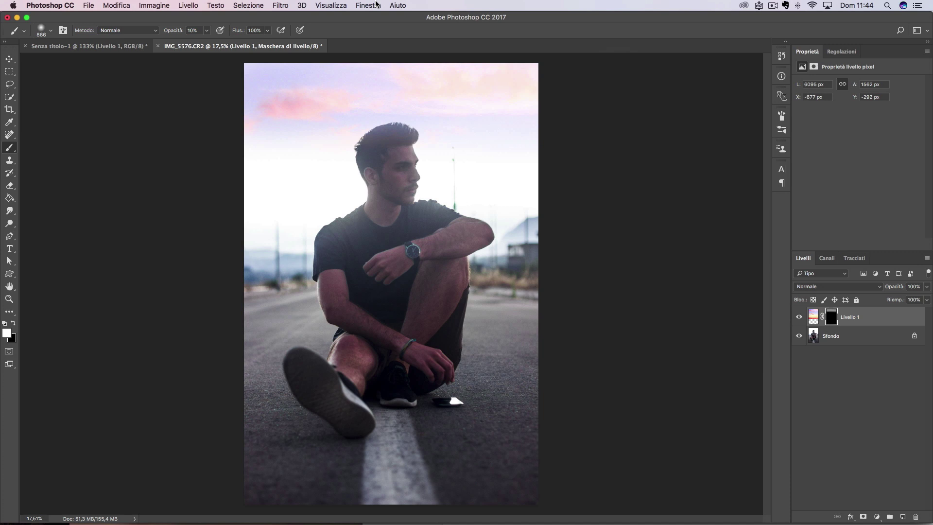
Show the Storia (History) panel to review recent edits, then close it.
{"action": "left_click", "coordinate": [370, 3]}
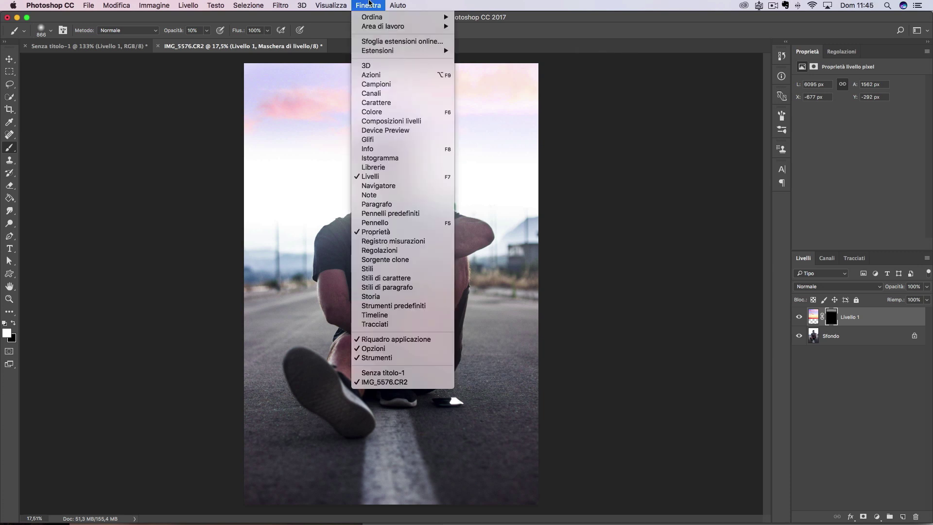
{"action": "left_click", "coordinate": [384, 296]}
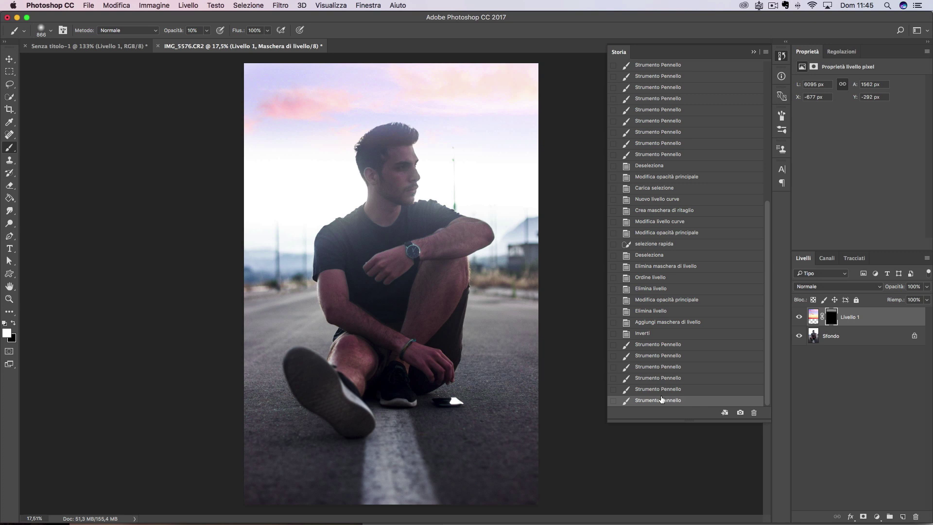
{"action": "left_click", "coordinate": [753, 52]}
Step back with Passo indietro, Ctrl+Z and Ctrl+Alt+Z to undo the sky brush strokes.
{"action": "left_click", "coordinate": [124, 5]}
{"action": "left_click", "coordinate": [89, 99]}
{"action": "key", "text": "ctrl+z"}
{"action": "key", "text": "ctrl+alt+z"}
{"action": "key", "text": "ctrl+alt+z"}
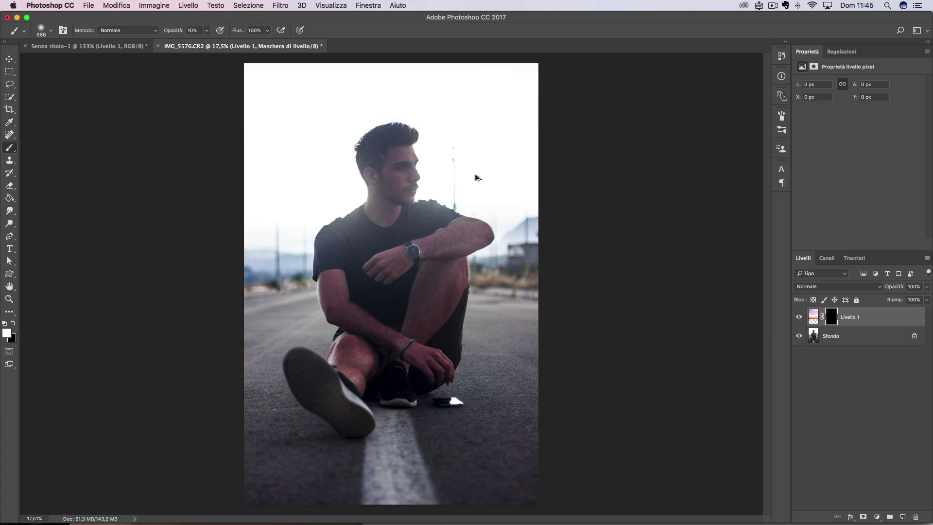
With 10% flow and full opacity, paint the pink-purple sky along the top and around the man's shoulder.
{"action": "key", "text": "shift+1"}
{"action": "key", "text": "0"}
{"action": "scroll", "coordinate": [391, 284], "scroll_direction": "down", "scroll_amount": 1}
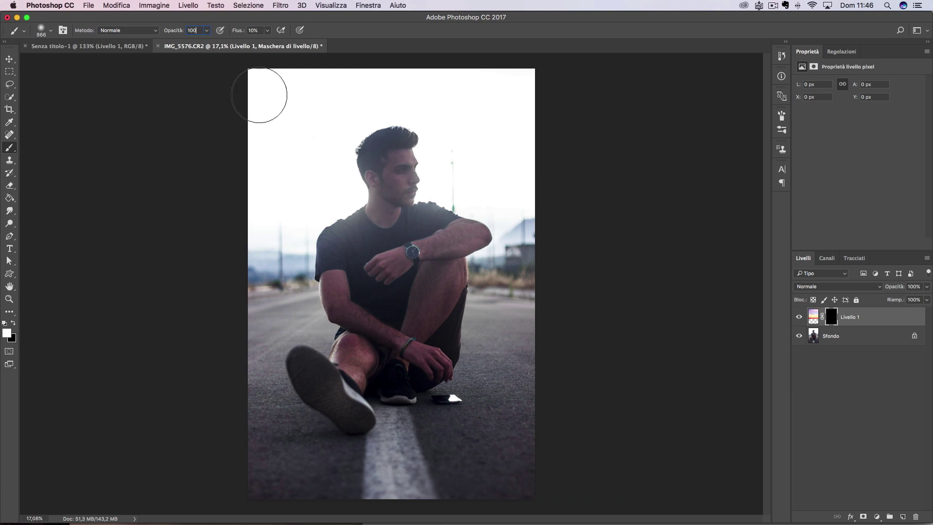
{"action": "mouse_move", "coordinate": [250, 93]}
{"action": "left_mouse_down"}
{"action": "mouse_move", "coordinate": [504, 83]}
{"action": "mouse_move", "coordinate": [375, 50]}
{"action": "mouse_move", "coordinate": [156, 79]}
{"action": "mouse_move", "coordinate": [406, 87]}
{"action": "mouse_move", "coordinate": [295, 91]}
{"action": "mouse_move", "coordinate": [301, 125]}
{"action": "mouse_move", "coordinate": [327, 142]}
{"action": "mouse_move", "coordinate": [275, 203]}
{"action": "left_mouse_up"}
{"action": "scroll", "coordinate": [335, 205], "scroll_direction": "up", "scroll_amount": 5}
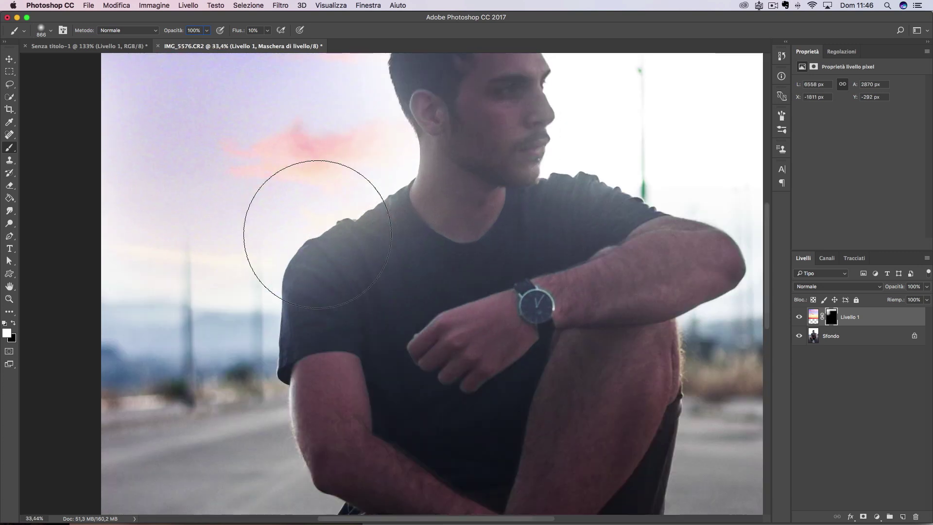
{"action": "mouse_move", "coordinate": [293, 275]}
{"action": "left_mouse_down"}
{"action": "mouse_move", "coordinate": [381, 167]}
{"action": "mouse_move", "coordinate": [309, 260]}
{"action": "mouse_move", "coordinate": [235, 267]}
{"action": "mouse_move", "coordinate": [354, 177]}
{"action": "mouse_move", "coordinate": [313, 227]}
{"action": "left_mouse_up"}
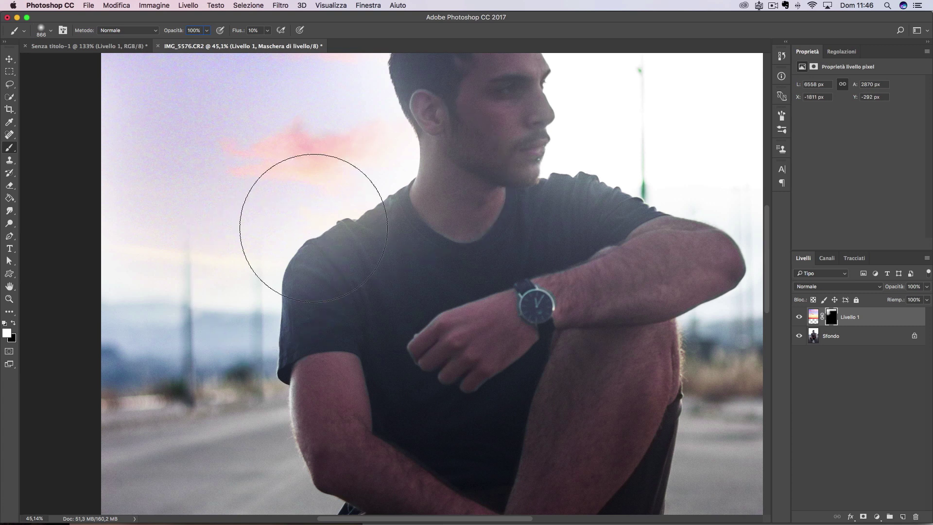
Fill Livello 1's mask with black to hide the sunset sky again.
{"action": "scroll", "coordinate": [313, 228], "scroll_direction": "down", "scroll_amount": 2}
{"action": "scroll", "coordinate": [311, 214], "scroll_direction": "down", "scroll_amount": 2}
{"action": "scroll", "coordinate": [340, 221], "scroll_direction": "down", "scroll_amount": 1}
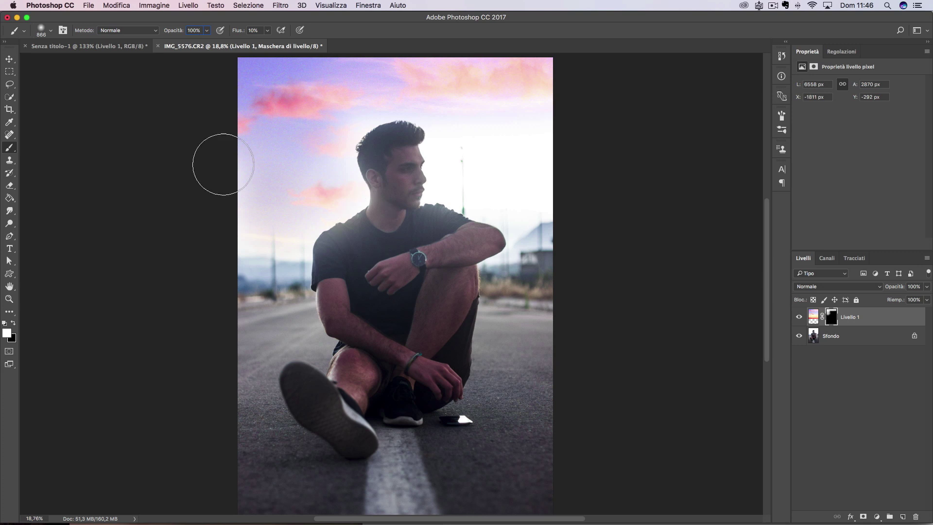
{"action": "key", "text": "super+BackSpace"}
Use Quick Selection on the Sfondo layer to select the man's head, torso and arms.
{"action": "key", "text": "w"}
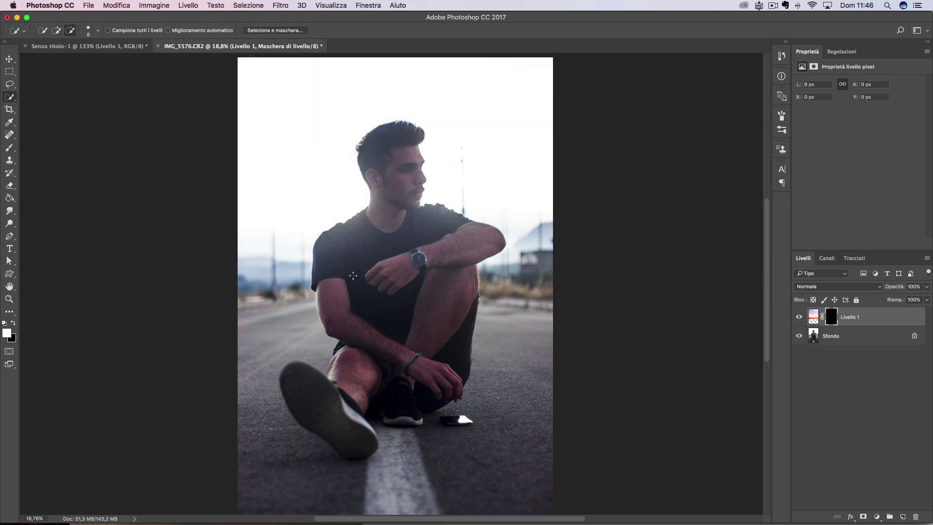
{"action": "left_click", "coordinate": [863, 344]}
{"action": "left_click_drag", "start_coordinate": [404, 135], "coordinate": [385, 157]}
{"action": "left_click_drag", "start_coordinate": [387, 205], "coordinate": [493, 245]}
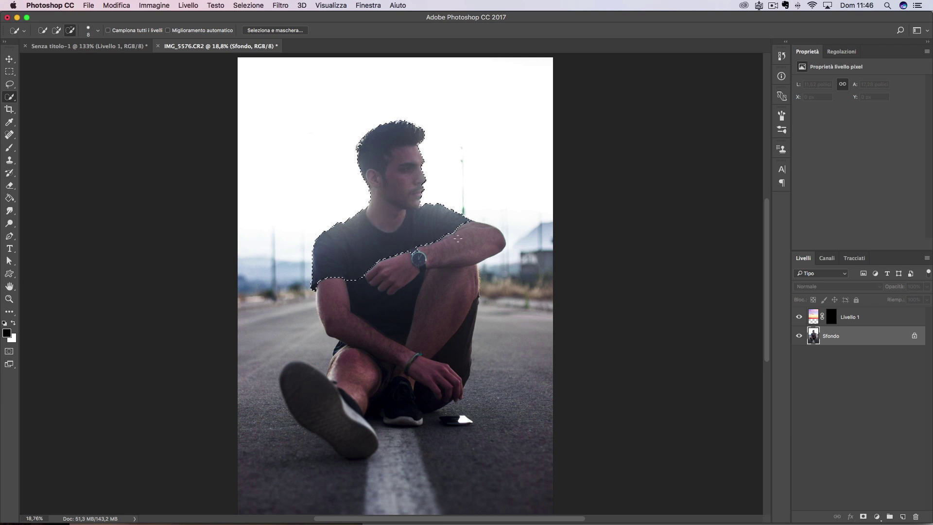
{"action": "scroll", "coordinate": [394, 102], "scroll_direction": "up", "scroll_amount": 5}
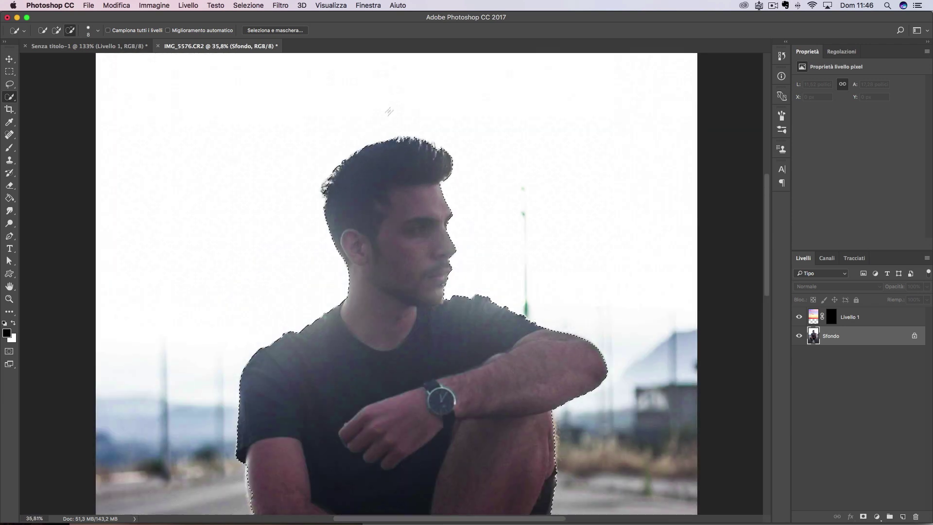
Try Selezione > Seleziona e maschera, then leave it and return to the Selezione menu.
{"action": "left_click", "coordinate": [248, 5]}
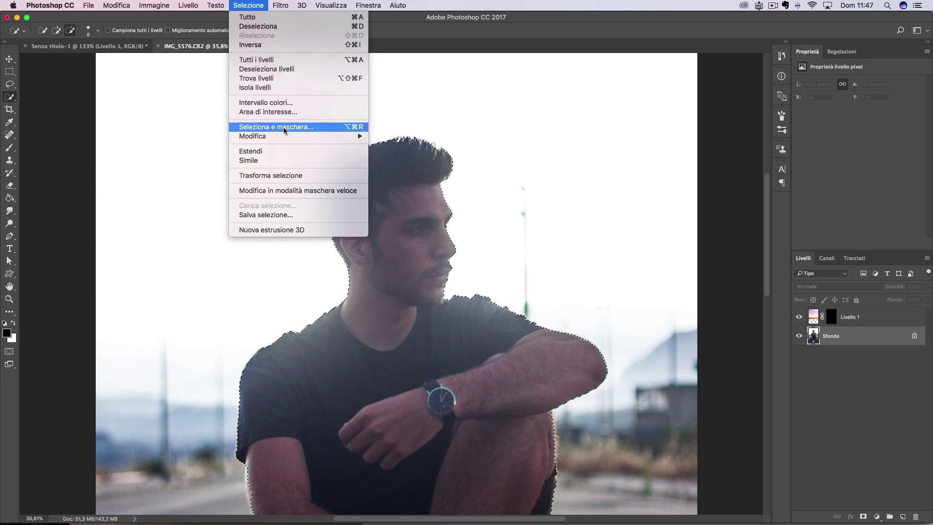
{"action": "left_click", "coordinate": [284, 128]}
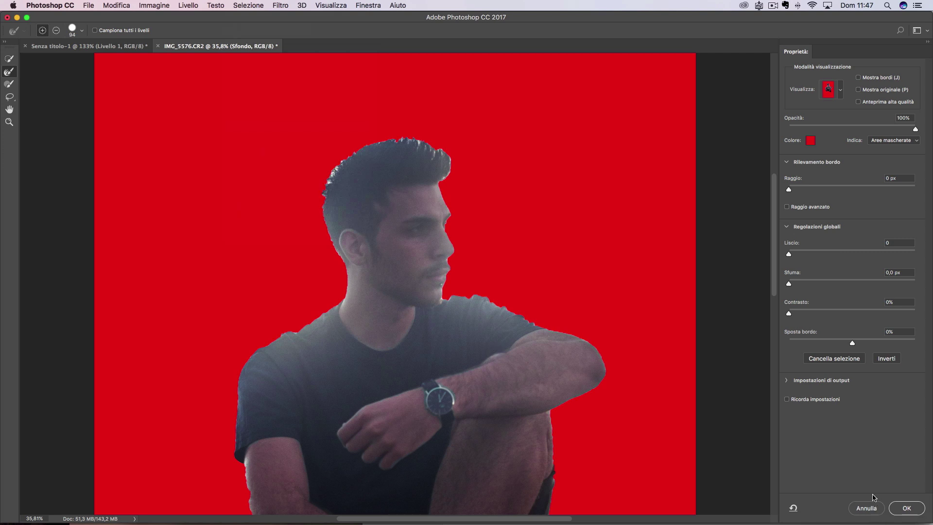
{"action": "left_click", "coordinate": [866, 508]}
{"action": "left_click", "coordinate": [248, 6]}
{"action": "left_click", "coordinate": [292, 109]}
{"action": "left_click", "coordinate": [232, 4]}
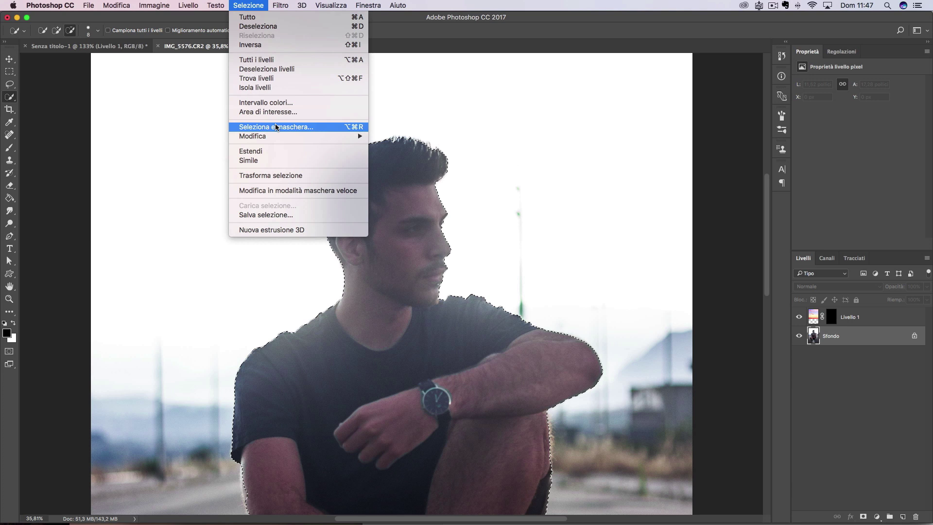
In Migliora bordo, use a 160-size refine brush along the man's hair and face profile.
{"action": "left_click", "coordinate": [278, 128], "text": "shift"}
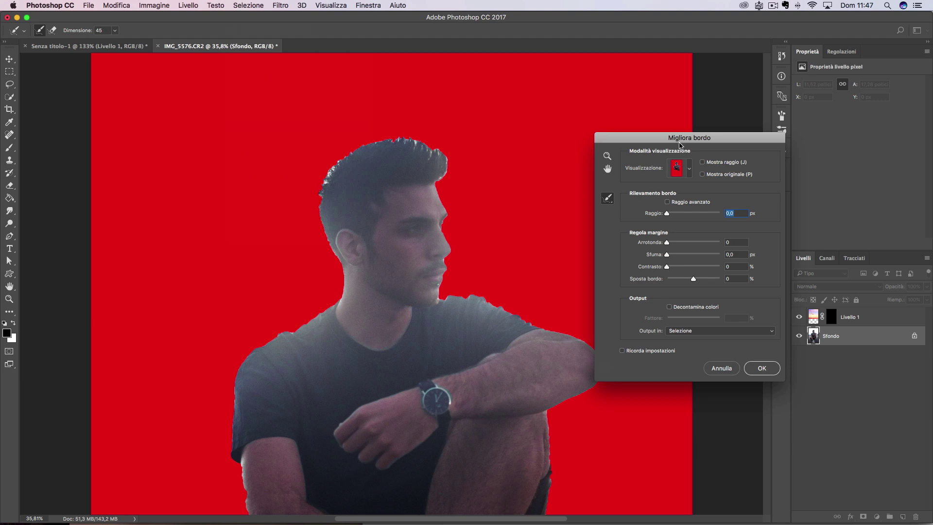
{"action": "left_click_drag", "start_coordinate": [115, 30], "coordinate": [112, 42]}
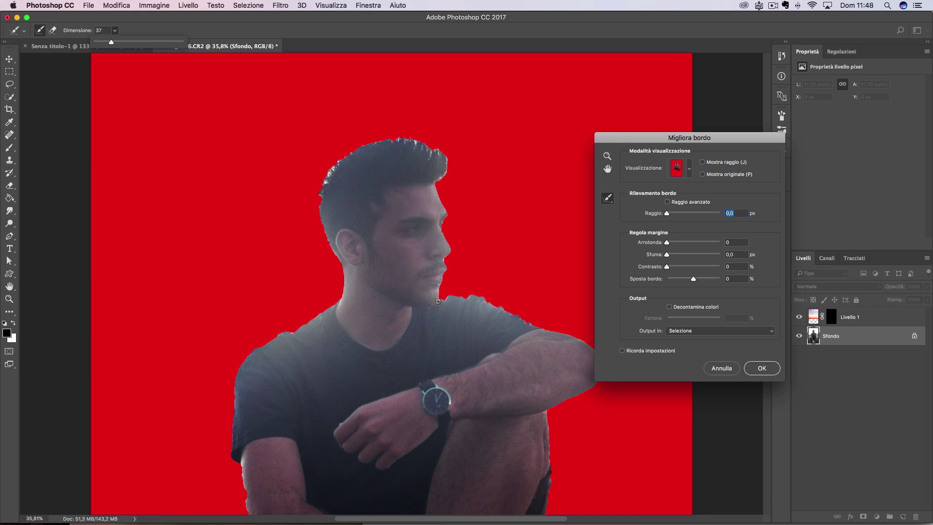
{"action": "left_click_drag", "start_coordinate": [111, 43], "coordinate": [151, 43]}
{"action": "mouse_move", "coordinate": [419, 148]}
{"action": "left_mouse_down"}
{"action": "mouse_move", "coordinate": [443, 162]}
{"action": "mouse_move", "coordinate": [318, 180]}
{"action": "left_mouse_up"}
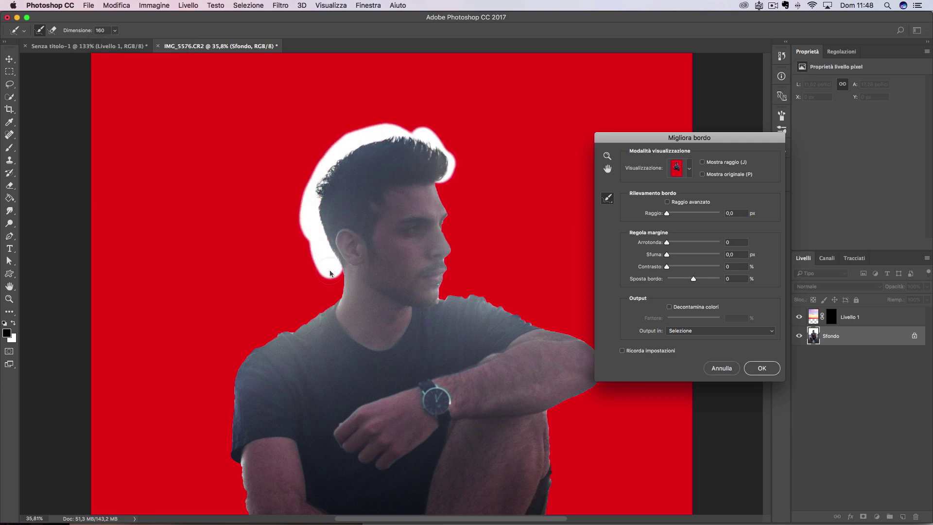
{"action": "left_click_drag", "start_coordinate": [314, 181], "coordinate": [331, 272]}
{"action": "left_click_drag", "start_coordinate": [408, 146], "coordinate": [430, 138]}
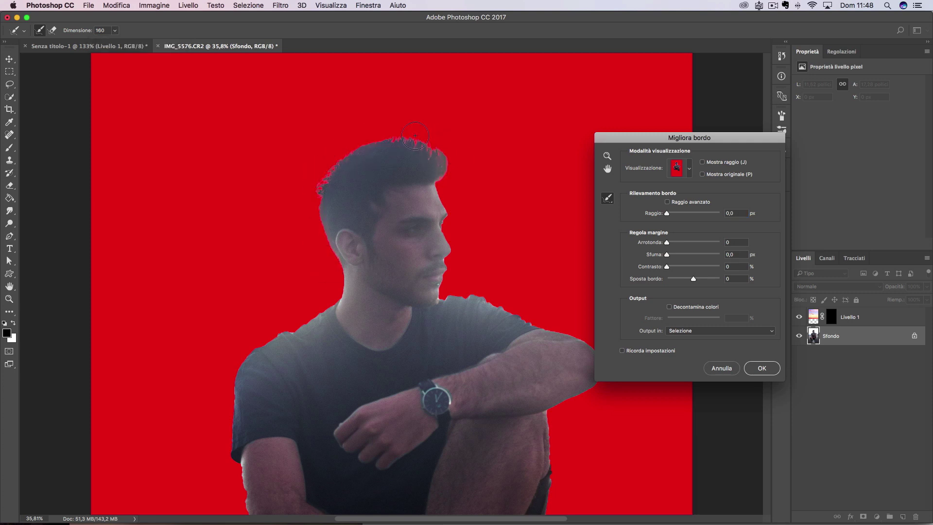
{"action": "left_click_drag", "start_coordinate": [452, 243], "coordinate": [481, 232]}
Apply the refined selection, target Livello 1's mask, and make white the foreground colour.
{"action": "left_click", "coordinate": [761, 368]}
{"action": "left_click", "coordinate": [869, 318]}
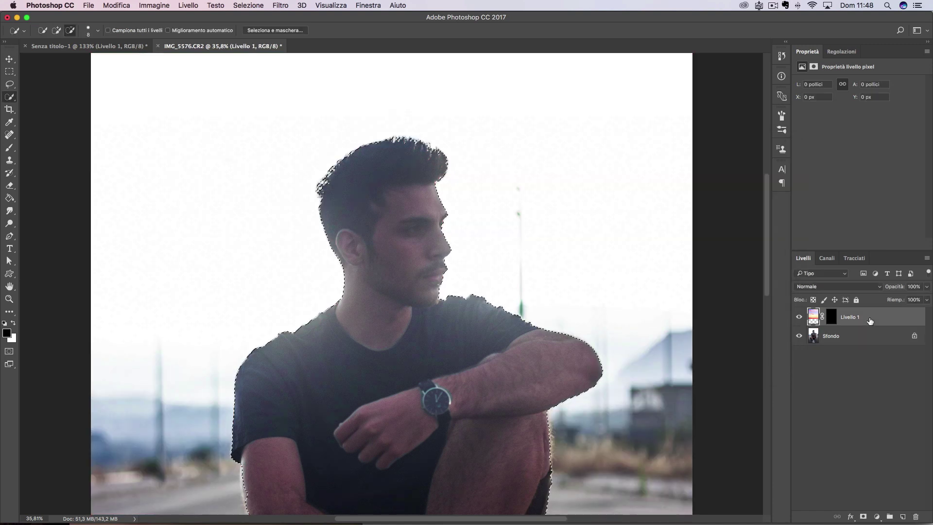
{"action": "left_click", "coordinate": [831, 317]}
{"action": "key", "text": "x"}
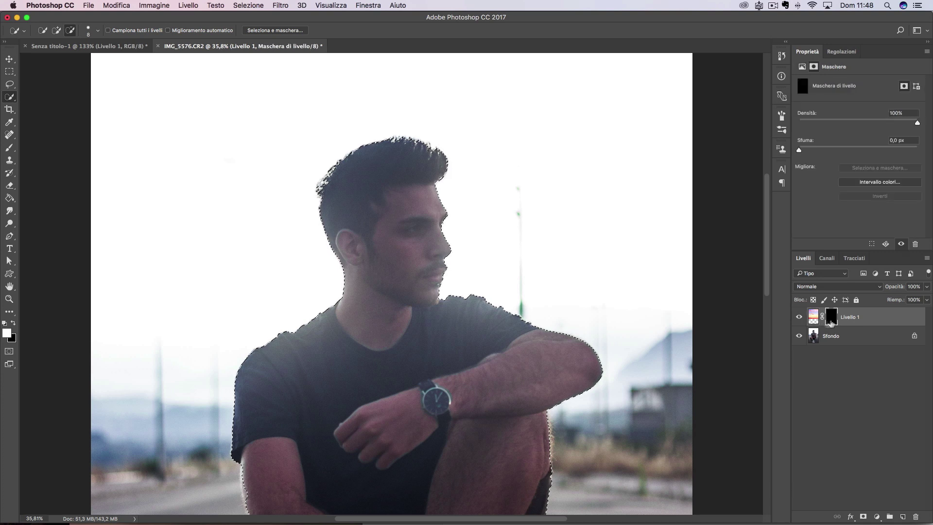
Switch to the Brush tool and invert the selection to everything around the man.
{"action": "scroll", "coordinate": [614, 337], "scroll_direction": "down", "scroll_amount": 2}
{"action": "left_click", "coordinate": [9, 150]}
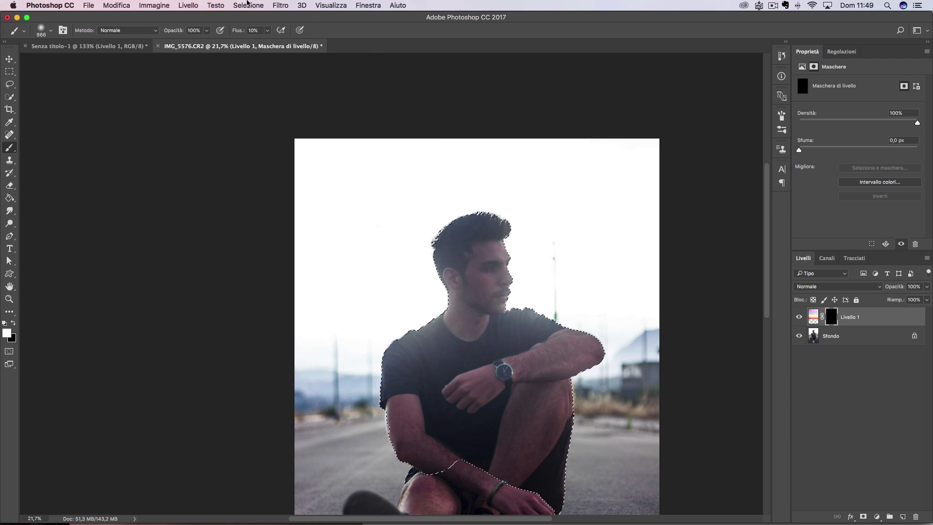
{"action": "left_click", "coordinate": [248, 5]}
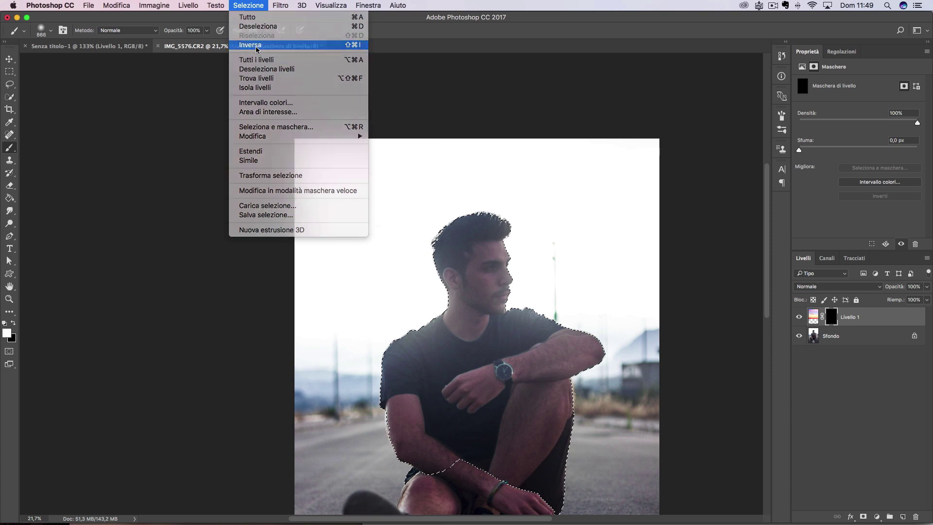
{"action": "left_click", "coordinate": [255, 45]}
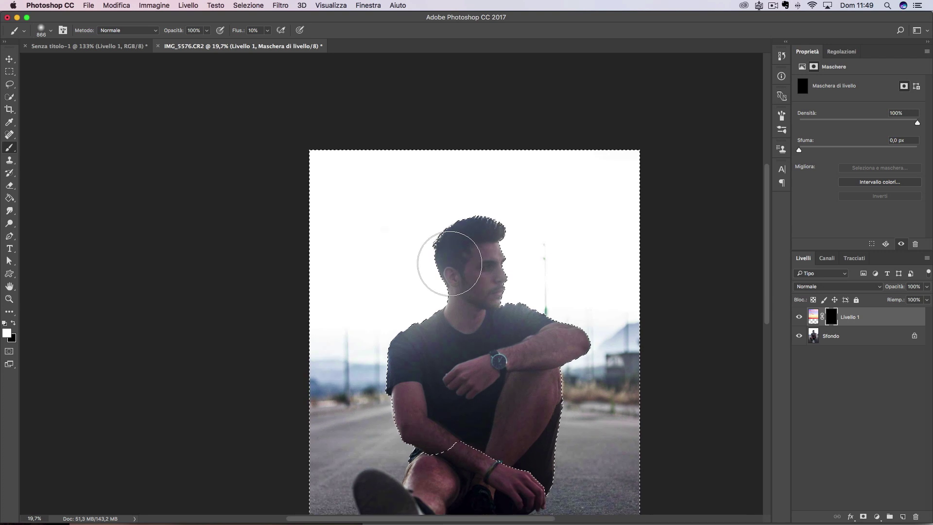
Paint white on the mask across the upper left and middle sky, then along the top with a ~598 brush.
{"action": "scroll", "coordinate": [444, 260], "scroll_direction": "down", "scroll_amount": 3}
{"action": "scroll", "coordinate": [426, 228], "scroll_direction": "up", "scroll_amount": 2}
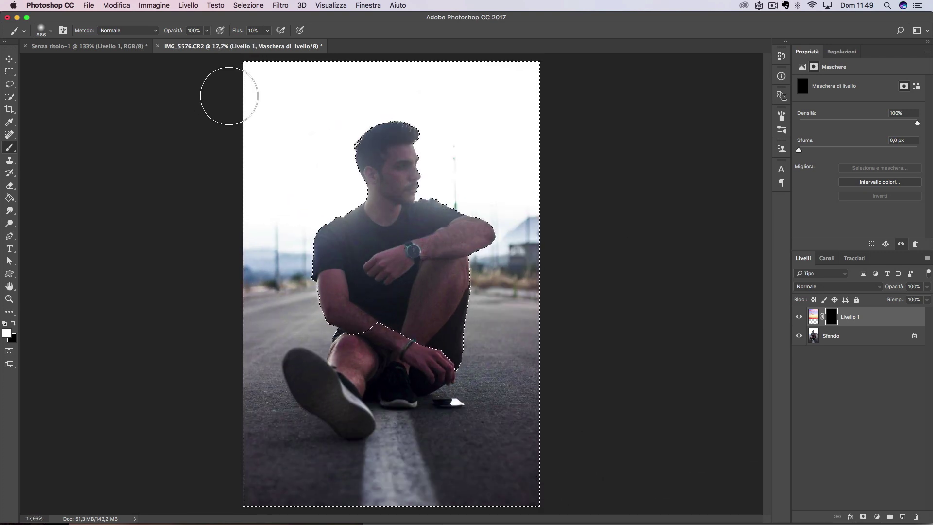
{"action": "mouse_move", "coordinate": [238, 91]}
{"action": "left_mouse_down"}
{"action": "mouse_move", "coordinate": [537, 94]}
{"action": "mouse_move", "coordinate": [444, 154]}
{"action": "mouse_move", "coordinate": [487, 152]}
{"action": "mouse_move", "coordinate": [531, 181]}
{"action": "mouse_move", "coordinate": [533, 92]}
{"action": "mouse_move", "coordinate": [222, 66]}
{"action": "left_mouse_up"}
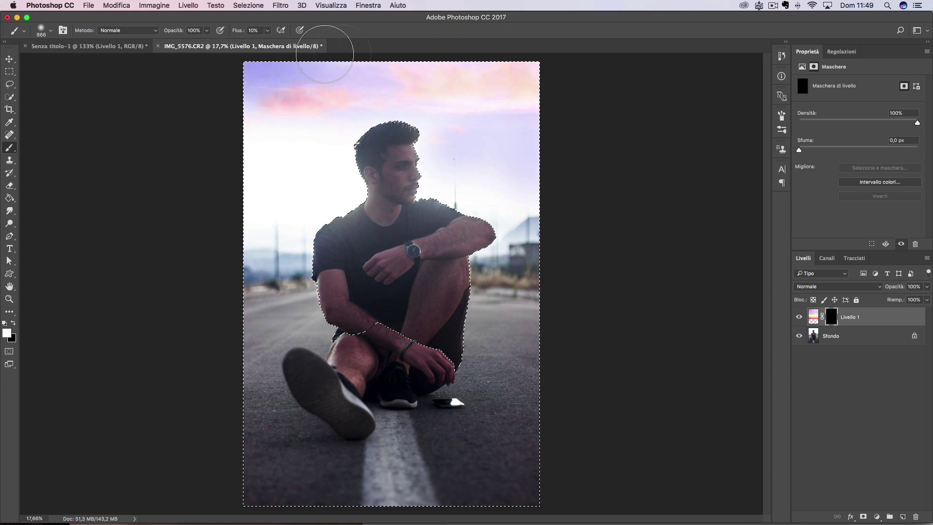
{"action": "mouse_move", "coordinate": [366, 88]}
{"action": "left_mouse_down"}
{"action": "mouse_move", "coordinate": [517, 193]}
{"action": "mouse_move", "coordinate": [524, 121]}
{"action": "mouse_move", "coordinate": [483, 121]}
{"action": "mouse_move", "coordinate": [464, 152]}
{"action": "mouse_move", "coordinate": [495, 154]}
{"action": "mouse_move", "coordinate": [483, 194]}
{"action": "mouse_move", "coordinate": [334, 194]}
{"action": "left_mouse_up"}
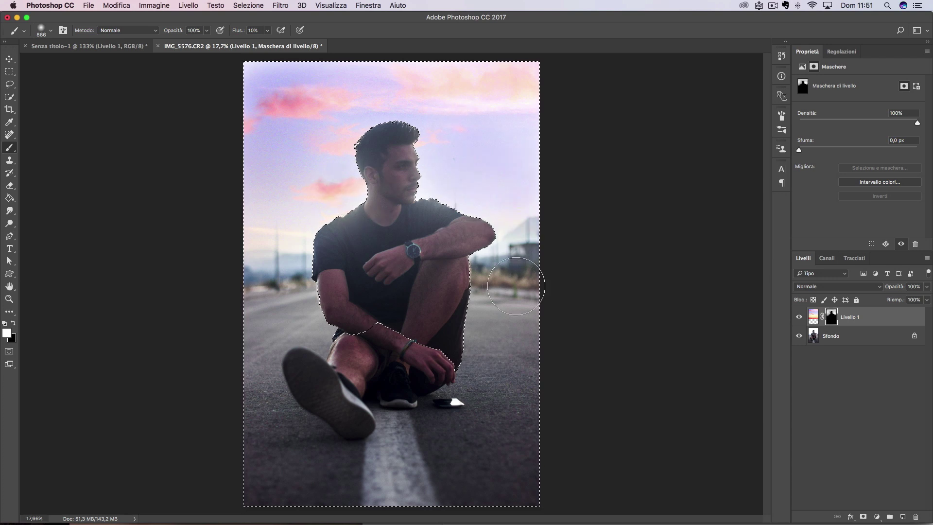
{"action": "right_click", "coordinate": [536, 225]}
{"action": "left_click_drag", "start_coordinate": [292, 219], "coordinate": [269, 219]}
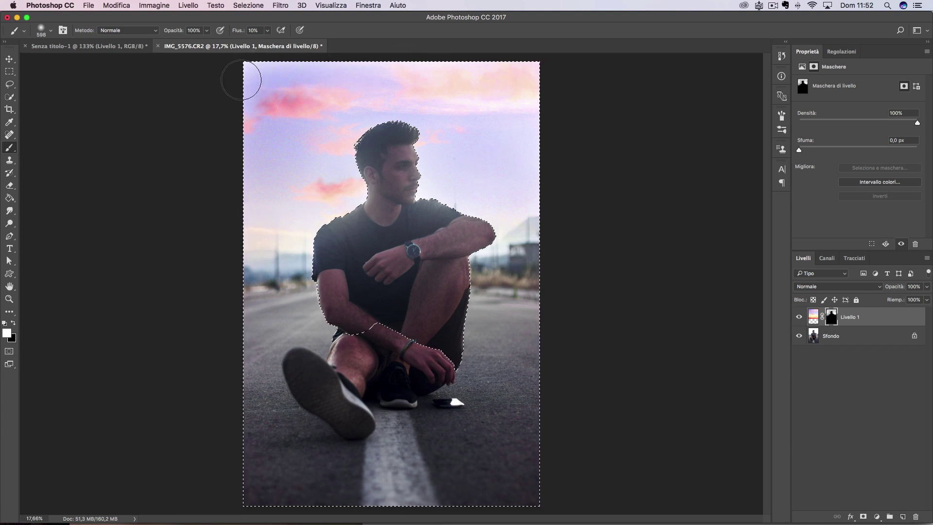
{"action": "left_click_drag", "start_coordinate": [241, 80], "coordinate": [559, 77]}
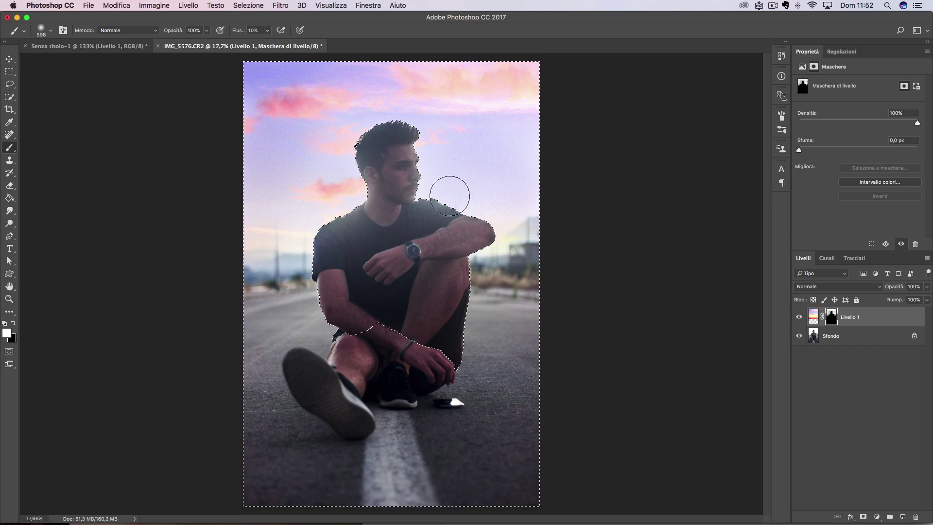
Open the Selezione menu to clear the selection.
{"action": "left_click", "coordinate": [248, 5]}
Deselect, lower Livello 1's opacity to 75%, and toggle its visibility to compare.
{"action": "left_click", "coordinate": [265, 28]}
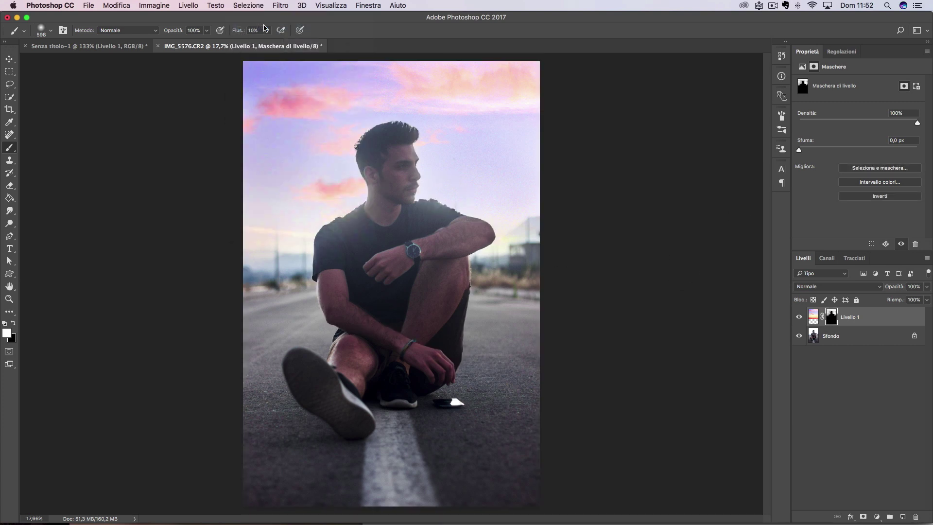
{"action": "scroll", "coordinate": [379, 130], "scroll_direction": "down", "scroll_amount": 5}
{"action": "scroll", "coordinate": [378, 130], "scroll_direction": "up", "scroll_amount": 2}
{"action": "scroll", "coordinate": [376, 129], "scroll_direction": "up", "scroll_amount": 2}
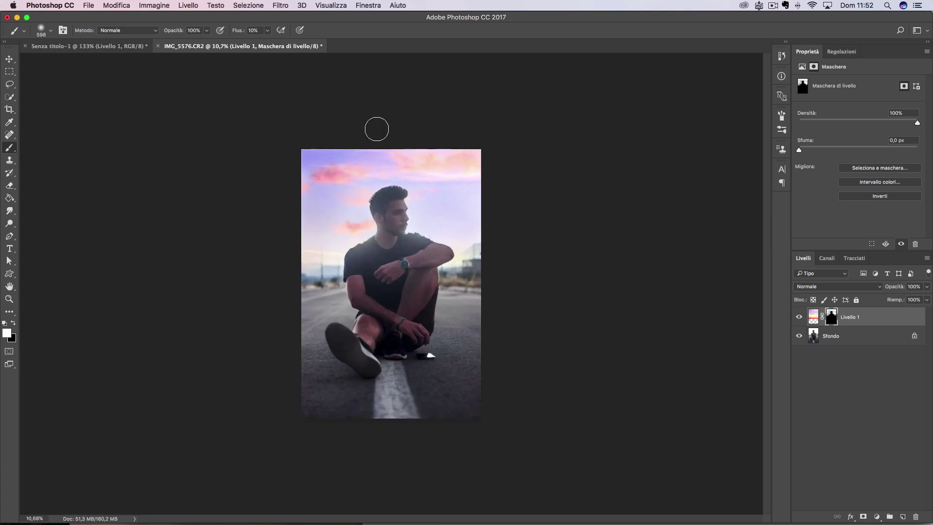
{"action": "scroll", "coordinate": [377, 129], "scroll_direction": "up", "scroll_amount": 1}
{"action": "scroll", "coordinate": [377, 130], "scroll_direction": "up", "scroll_amount": 1}
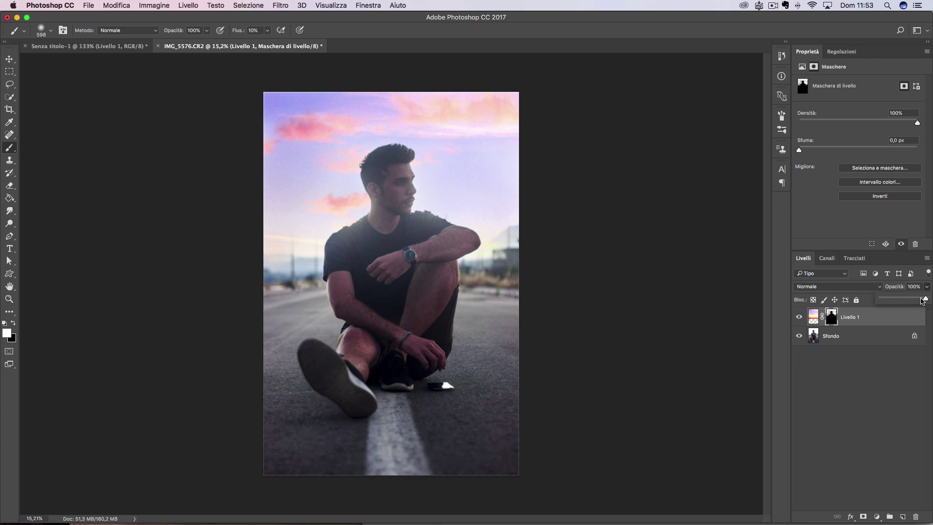
{"action": "left_click_drag", "start_coordinate": [923, 300], "coordinate": [915, 299]}
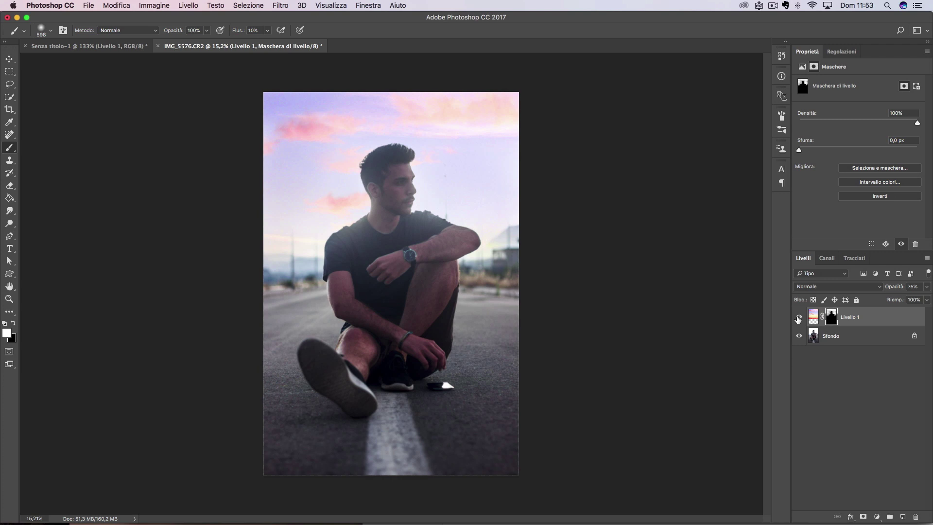
{"action": "left_click", "coordinate": [798, 319]}
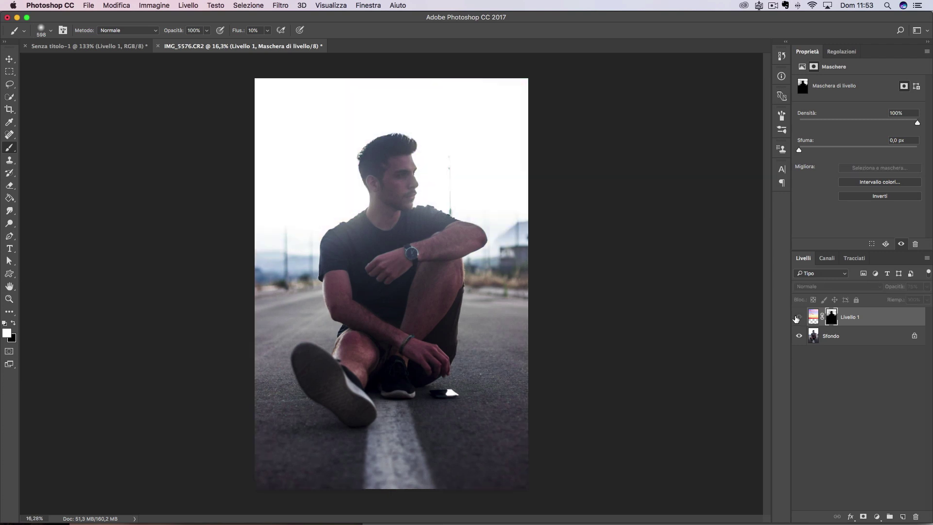
{"action": "left_click", "coordinate": [798, 318]}
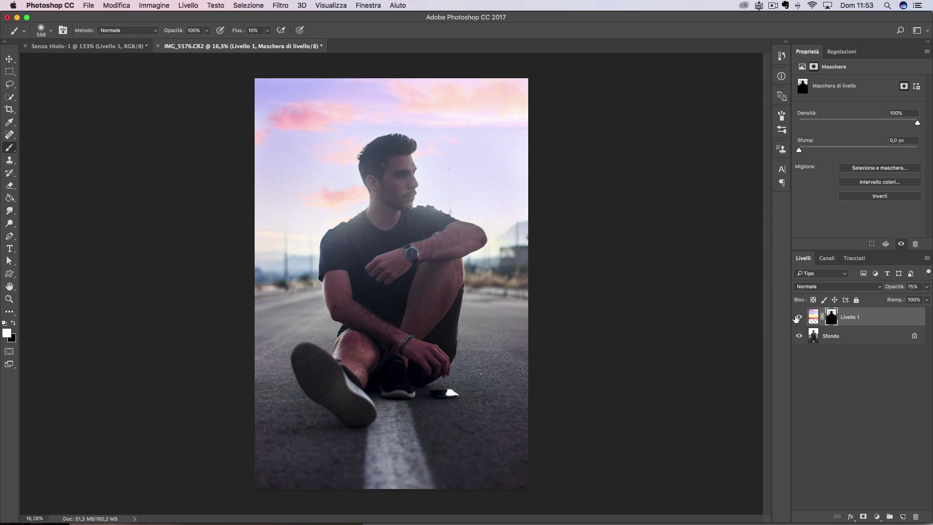